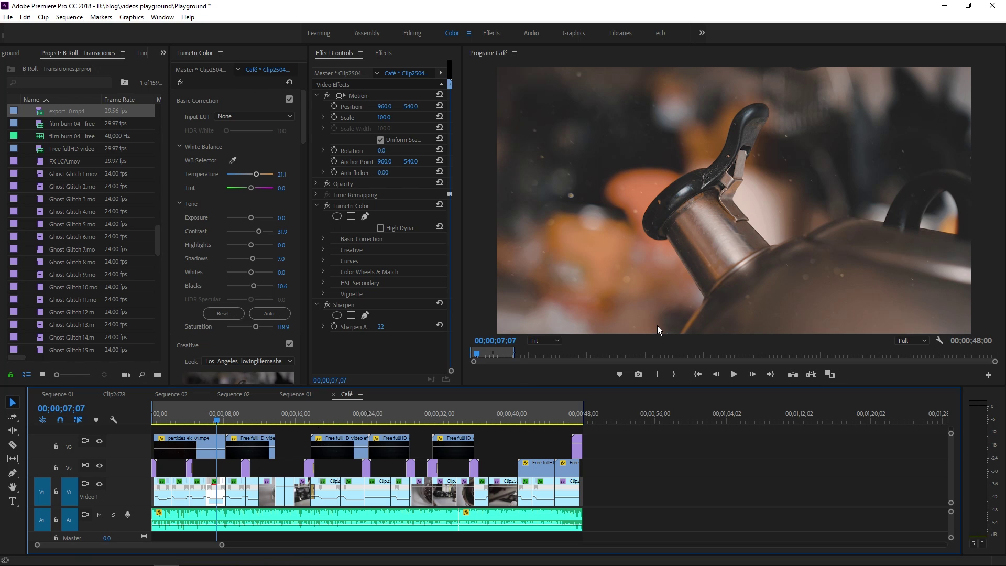
# Bring up Export Settings for the Café sequence with H.264 format and output Café.mp4
pyautogui.click(8, 17)
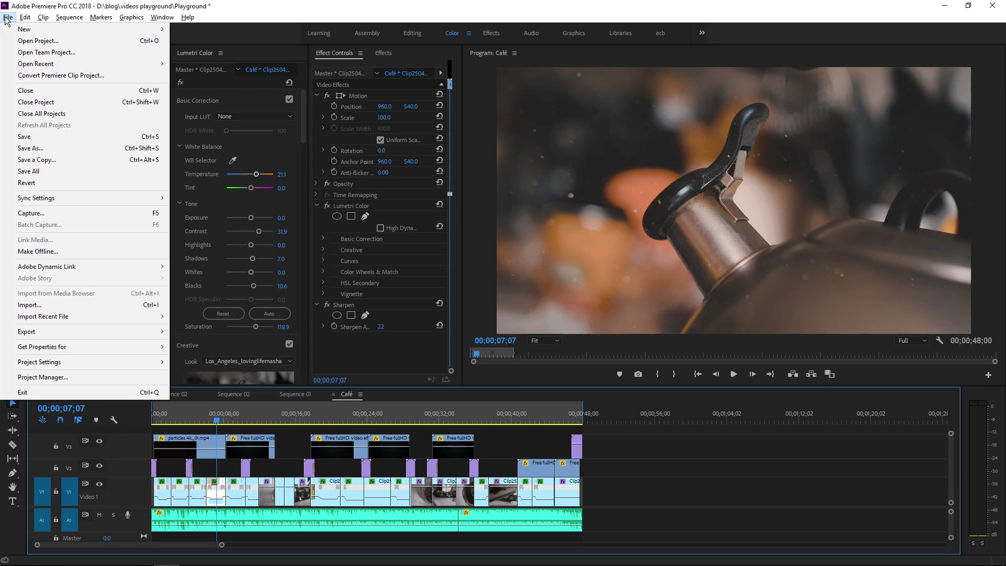
pyautogui.moveTo(89, 332)
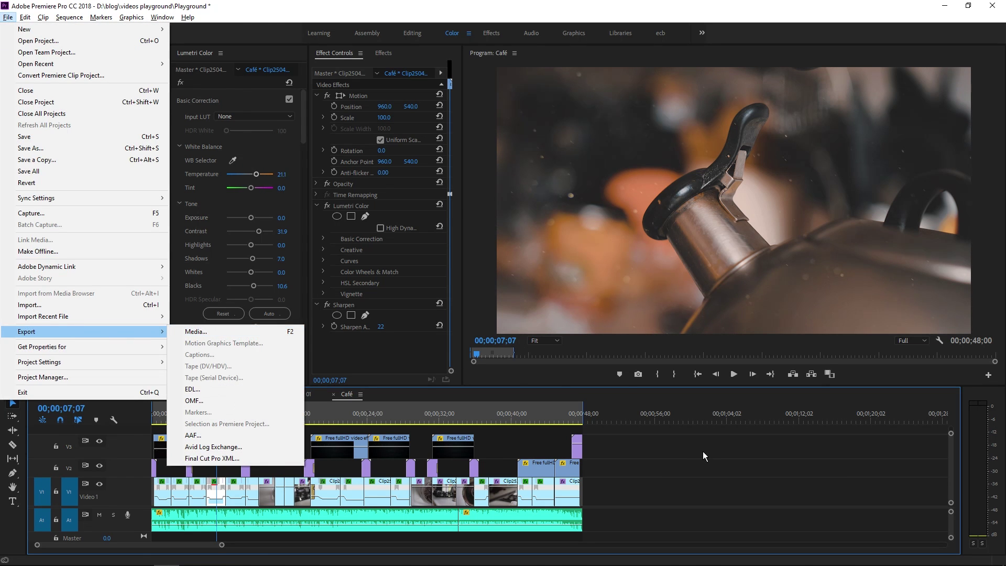
pyautogui.click(703, 453)
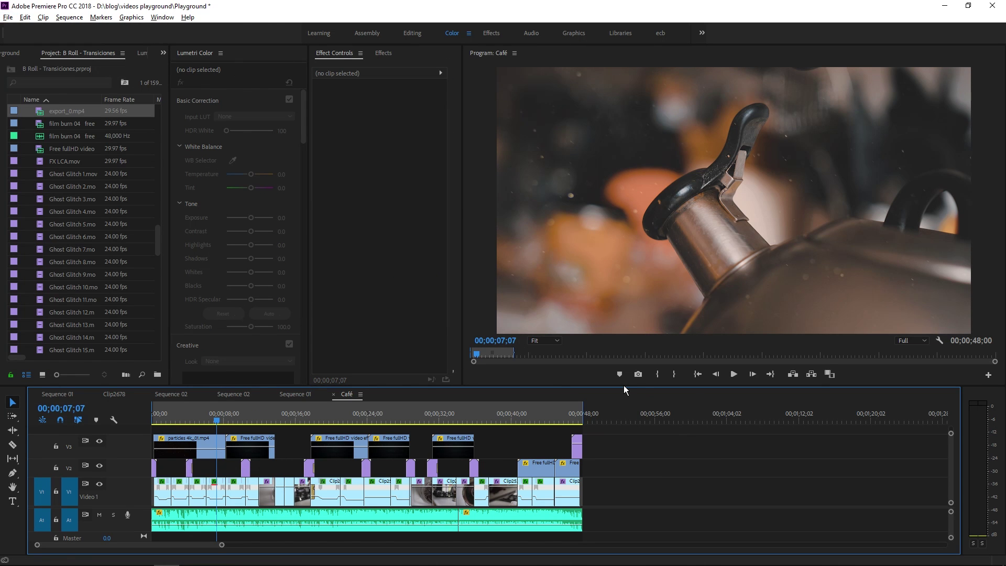
pyautogui.hotkey('ctrl', 'm')
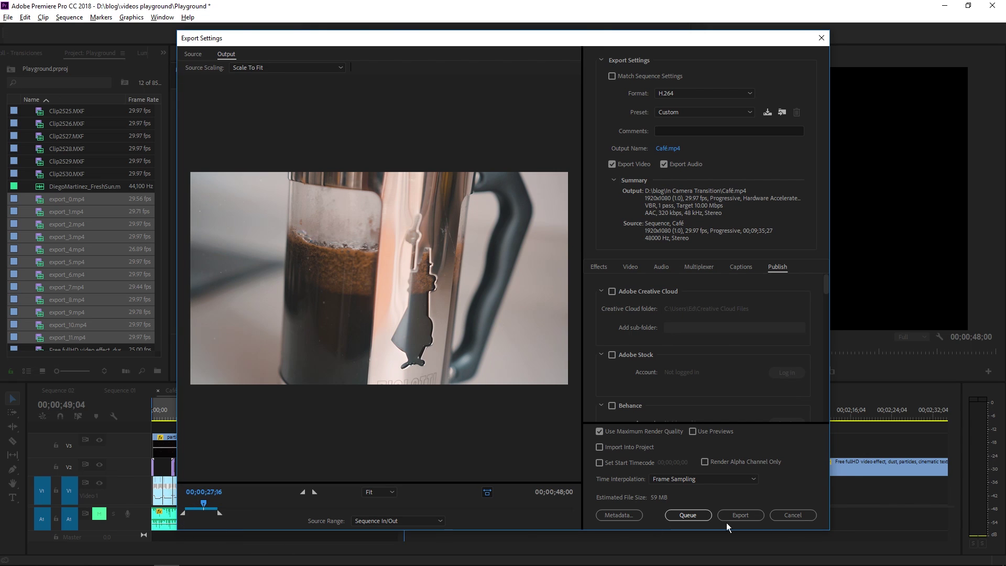
# Cancel Export Settings and inspect the final frames around 00;00;48;00 at the sequence end
pyautogui.click(795, 516)
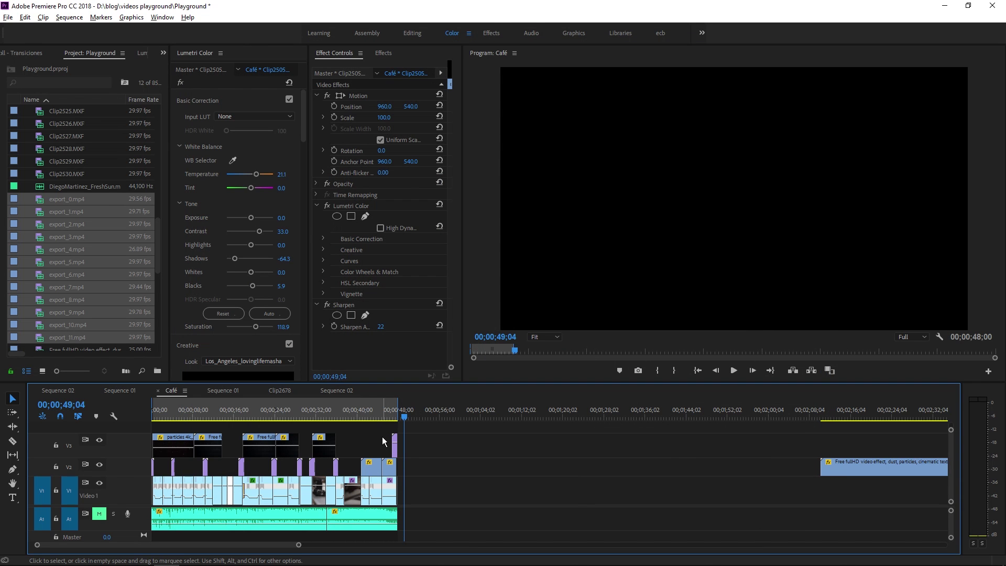
pyautogui.press('Home')
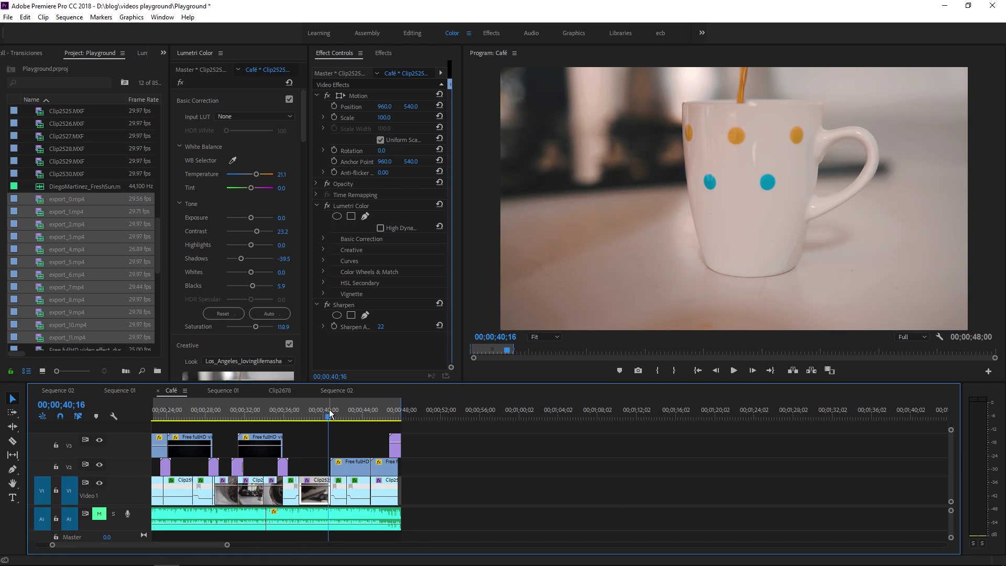
pyautogui.press('=')
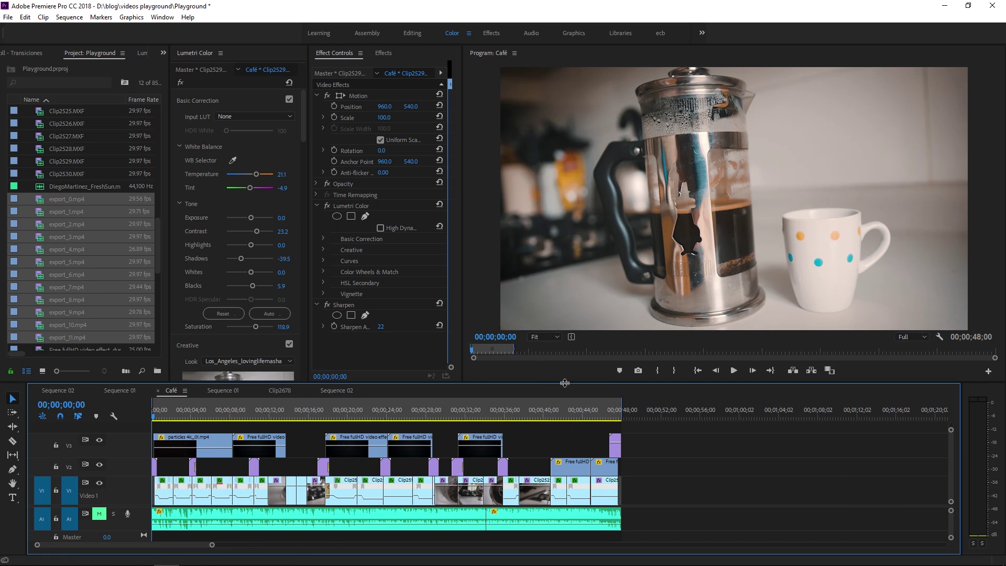
pyautogui.press('End')
pyautogui.press('=')
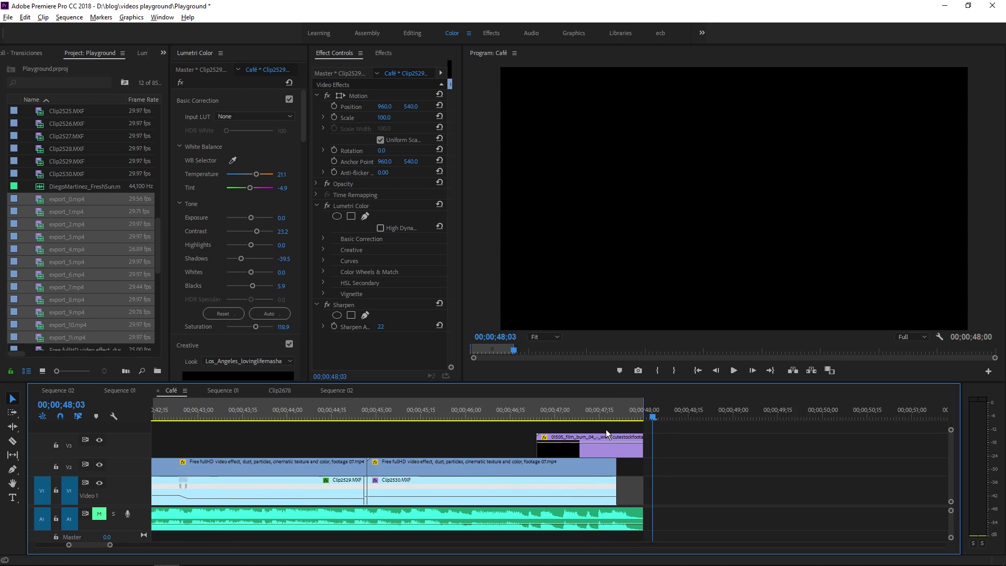
pyautogui.click(655, 417)
pyautogui.press('=')
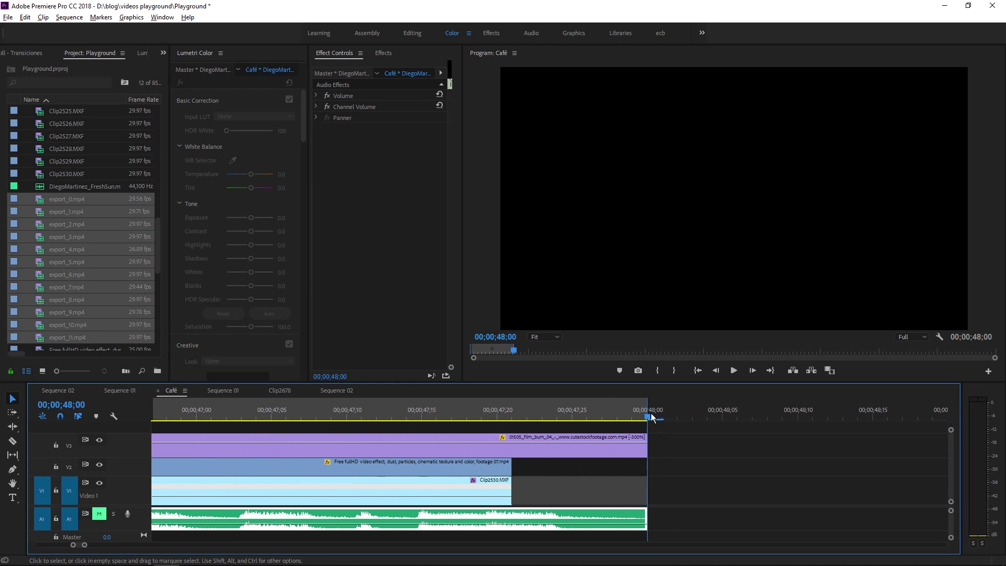
pyautogui.press('Left')
pyautogui.press('Right')
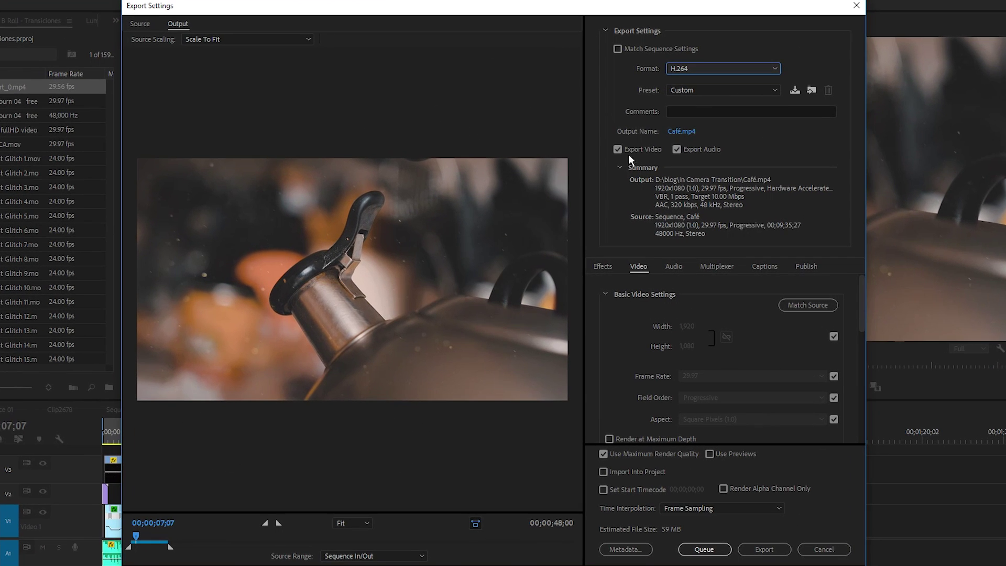
# Check that Café.mp4 will be saved in the D:\blog\In Camera Transition folder, leaving it unchanged
pyautogui.click(687, 131)
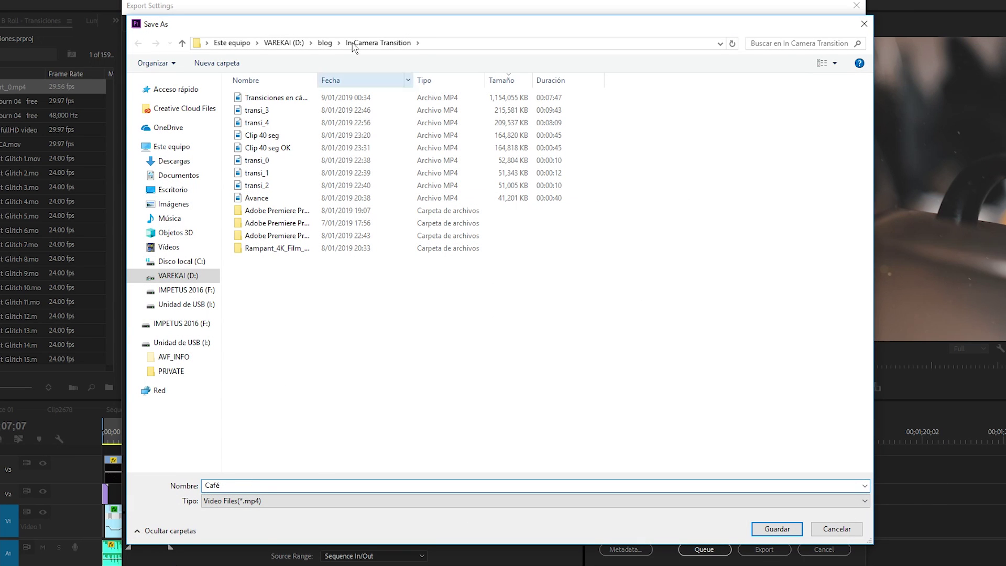
pyautogui.click(831, 530)
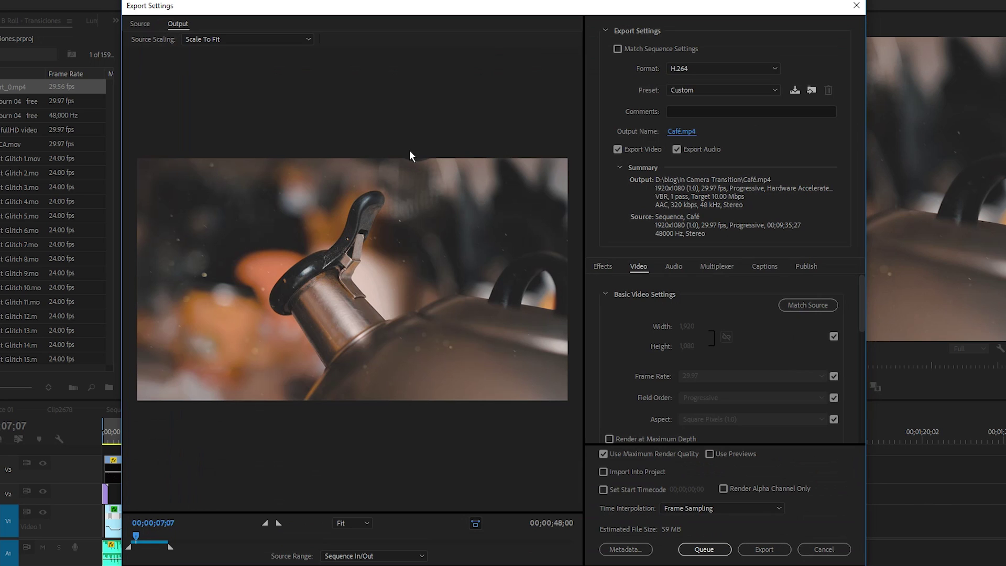
# Enable Render at Maximum Depth on the Video tab and bring up the Bitrate Encoding choices
pyautogui.moveTo(861, 316); pyautogui.dragTo(861, 318)
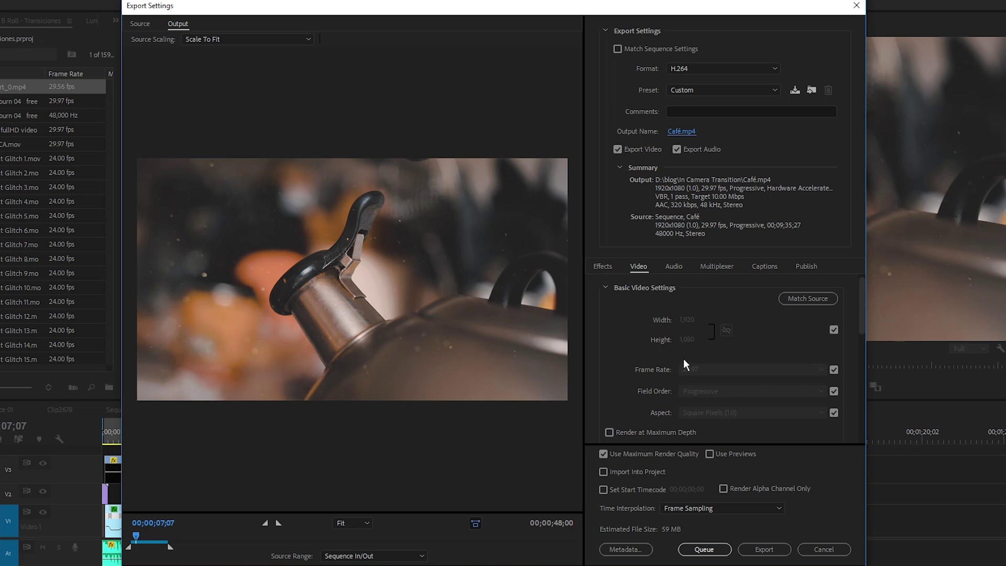
pyautogui.scroll(-1, 683, 358)
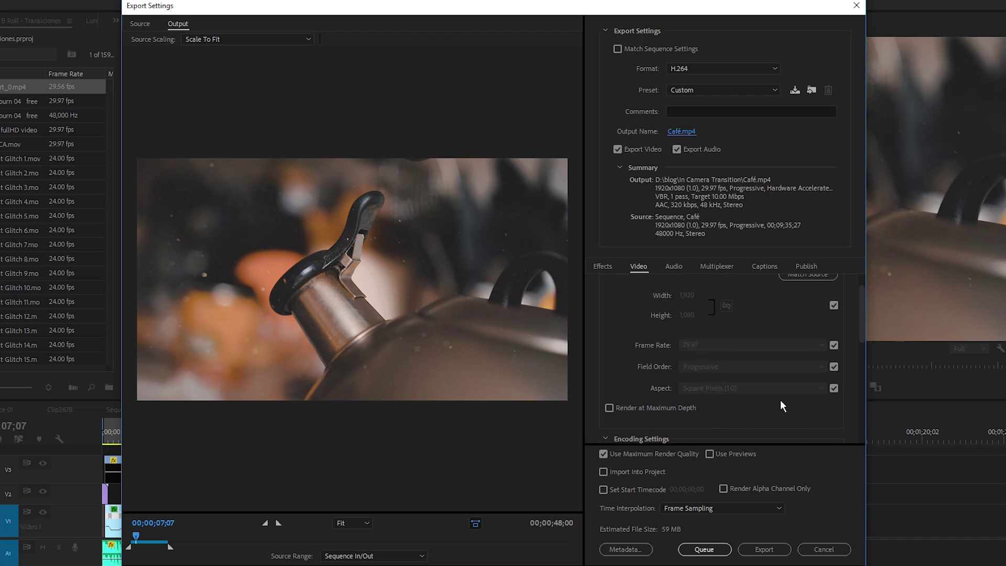
pyautogui.click(609, 408)
pyautogui.moveTo(863, 336); pyautogui.dragTo(864, 408)
pyautogui.click(730, 355)
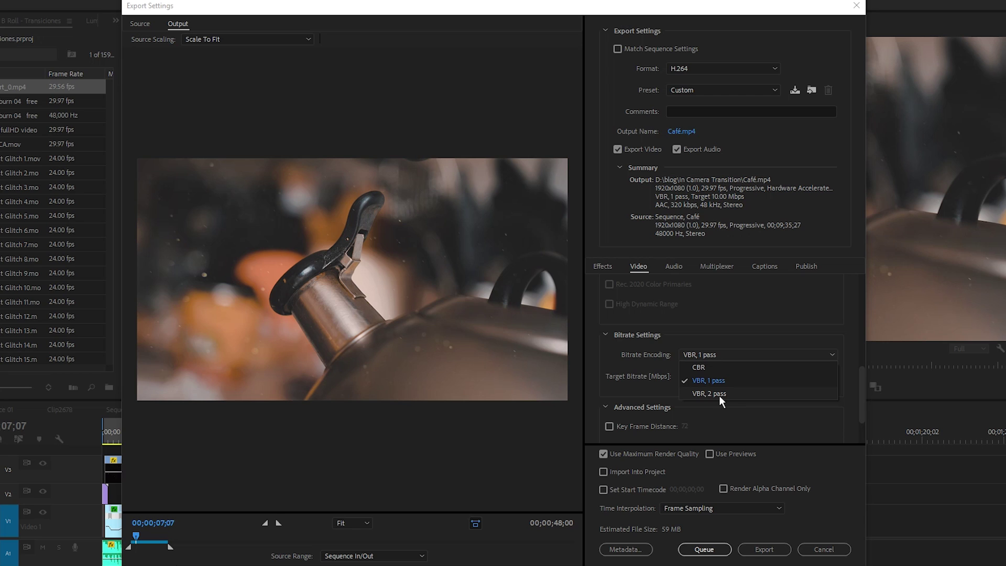
# Switch to VBR, 2 pass with a 20 Mbps target and 40 Mbps maximum bitrate
pyautogui.click(698, 393)
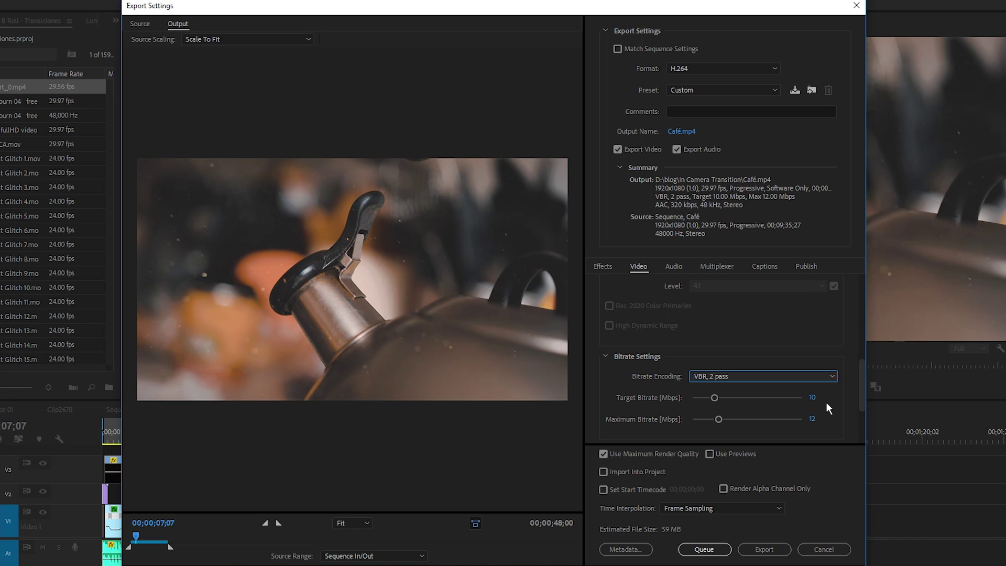
pyautogui.click(813, 397)
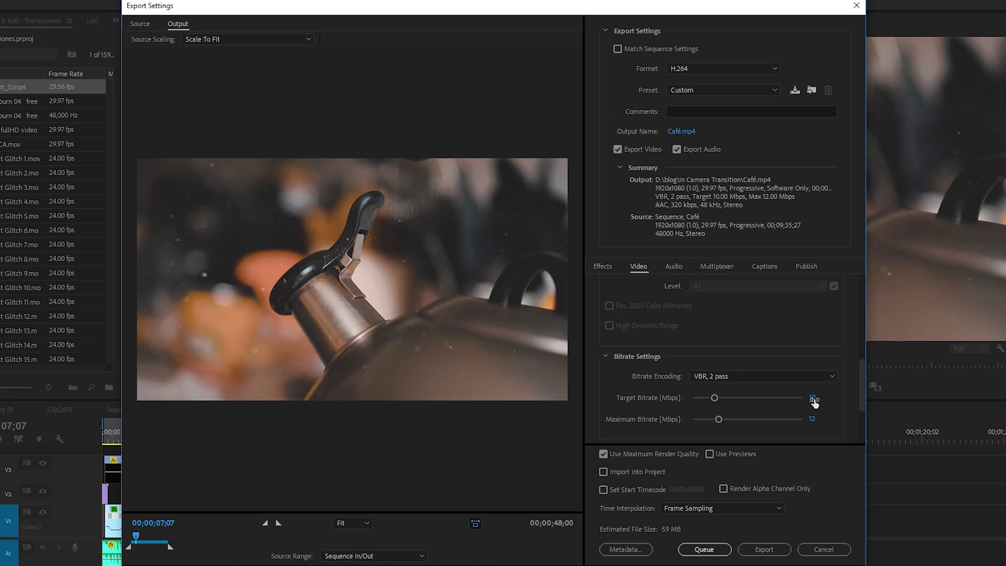
pyautogui.write('40')
pyautogui.press('Return')
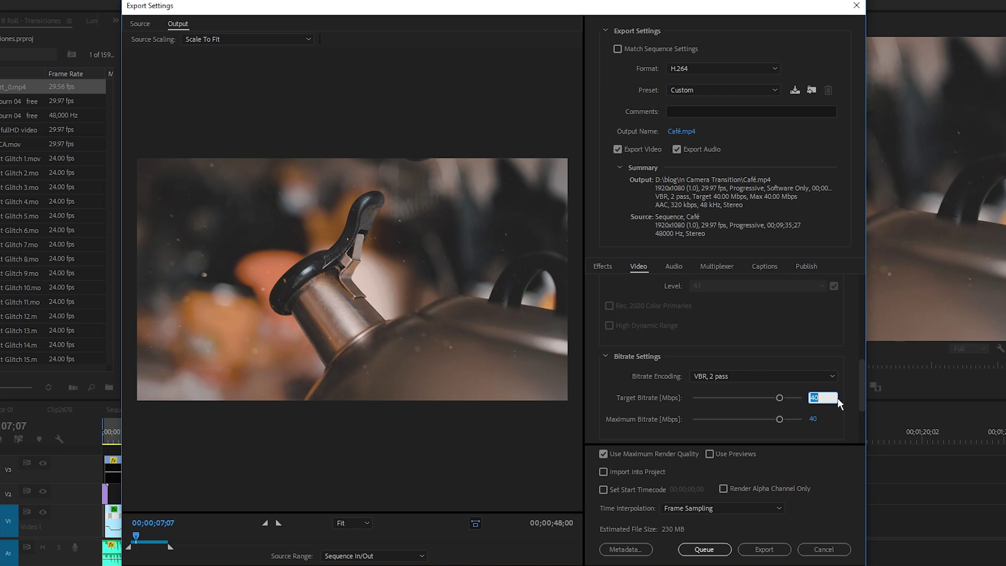
pyautogui.press('BackSpace')
pyautogui.press('BackSpace')
pyautogui.write('20')
pyautogui.press('Return')
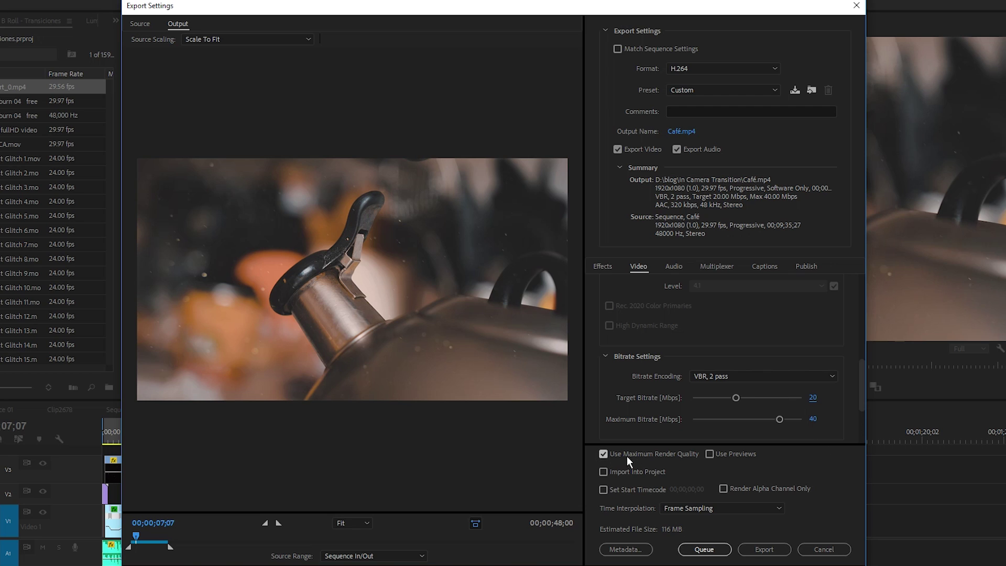
# On the Audio tab, keep AAC at High quality and 320 kbps bitrate
pyautogui.moveTo(628, 456)
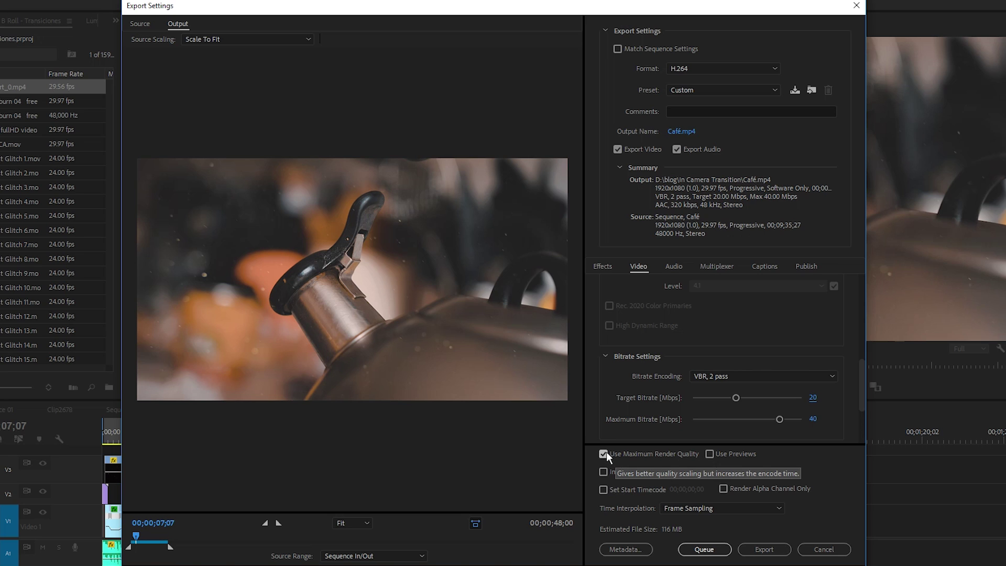
pyautogui.click(674, 267)
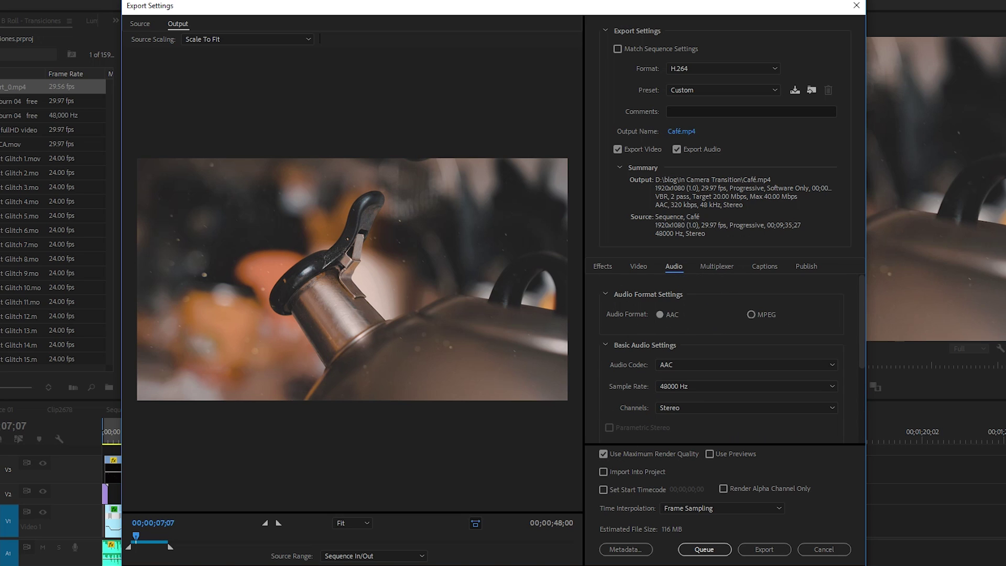
pyautogui.moveTo(860, 360); pyautogui.dragTo(860, 387)
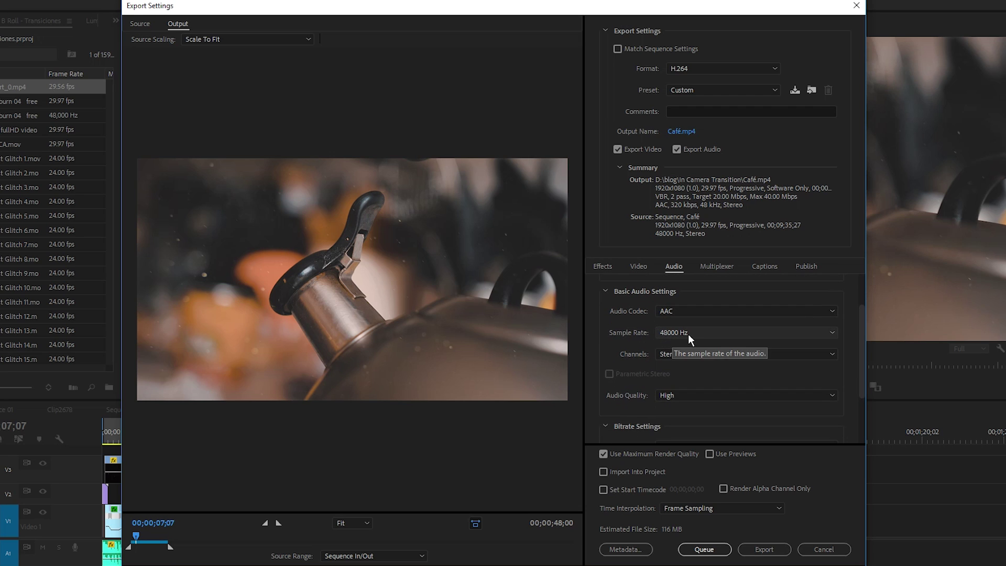
pyautogui.moveTo(863, 385); pyautogui.dragTo(861, 406)
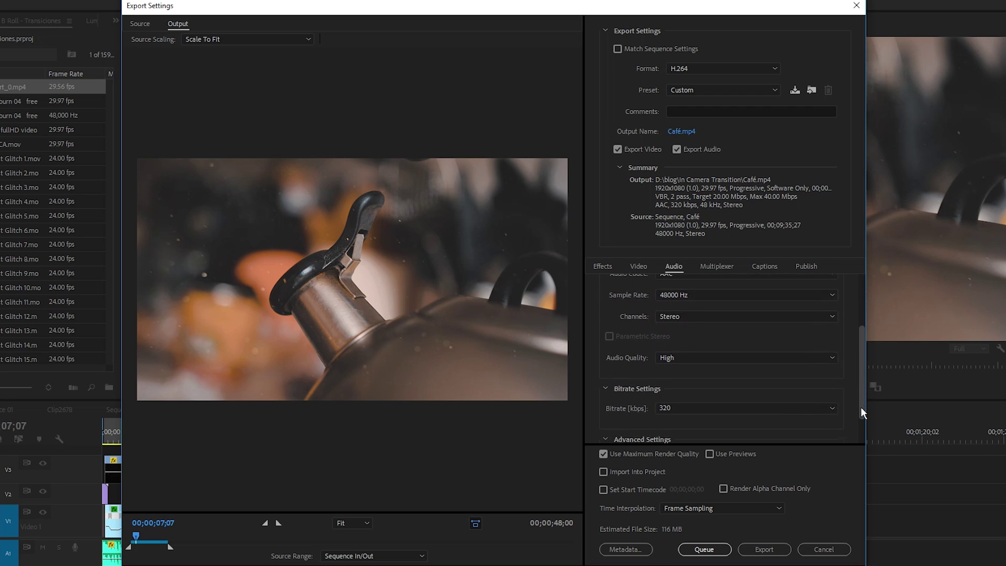
pyautogui.click(720, 354)
pyautogui.click(672, 392)
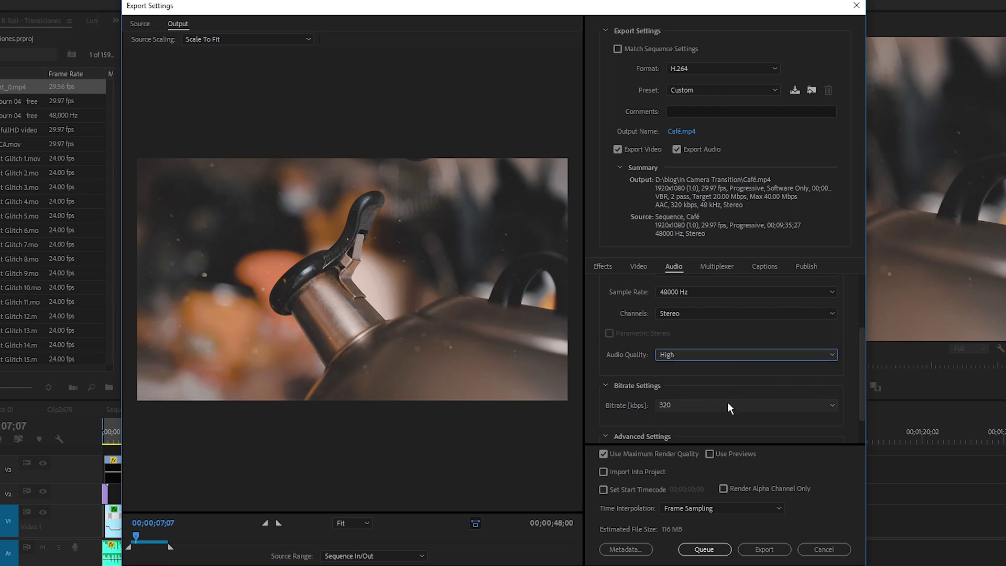
pyautogui.click(726, 403)
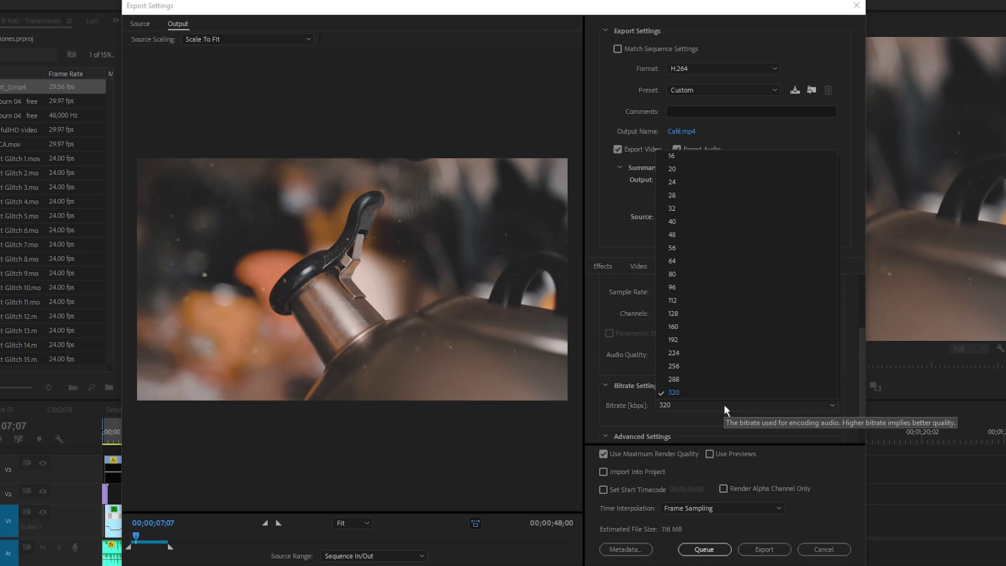
pyautogui.click(688, 392)
pyautogui.moveTo(863, 380); pyautogui.dragTo(903, 315)
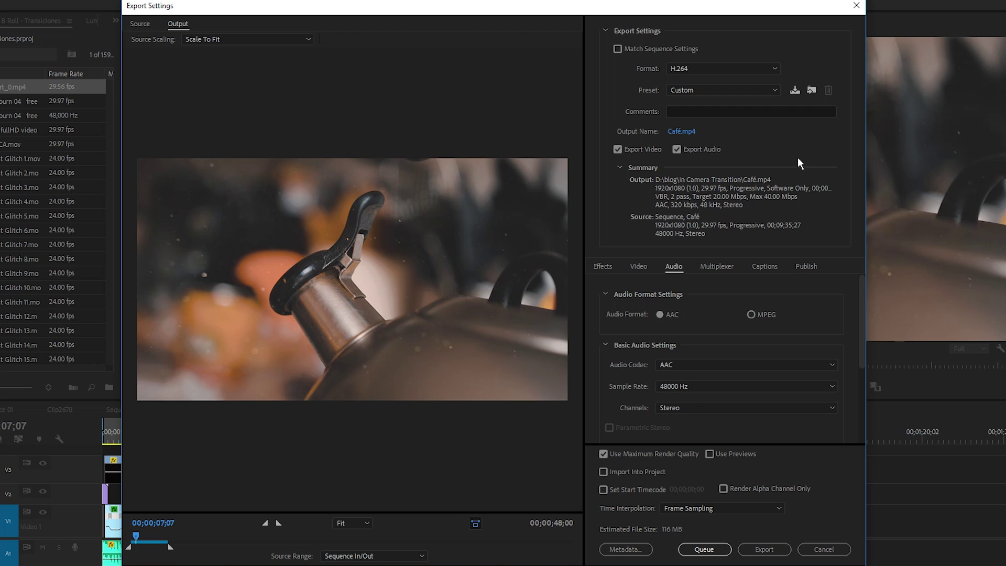
# Save the export settings as a preset named 'Youtube 1080p 20 a 40mbps'
pyautogui.click(795, 91)
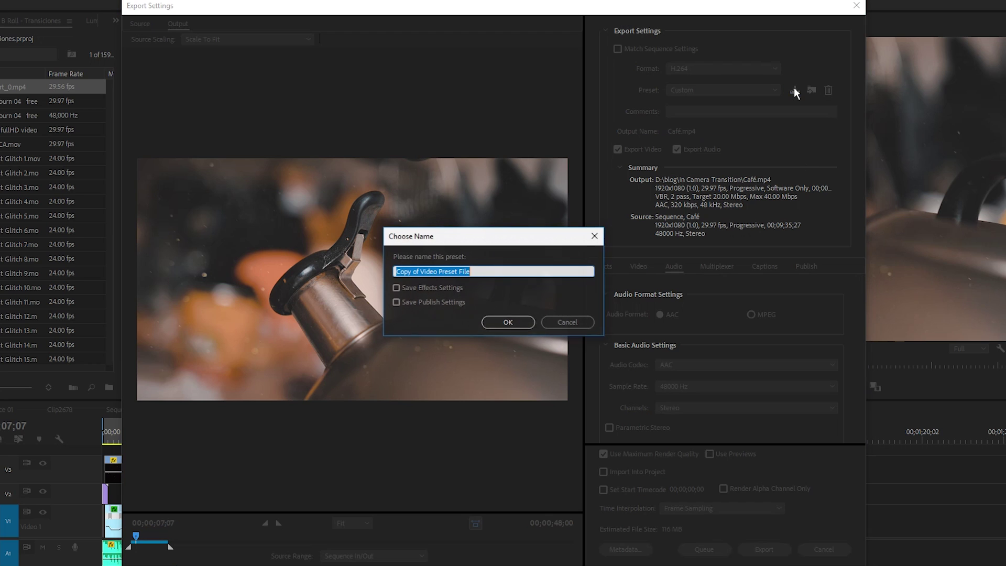
pyautogui.write('Youtube ')
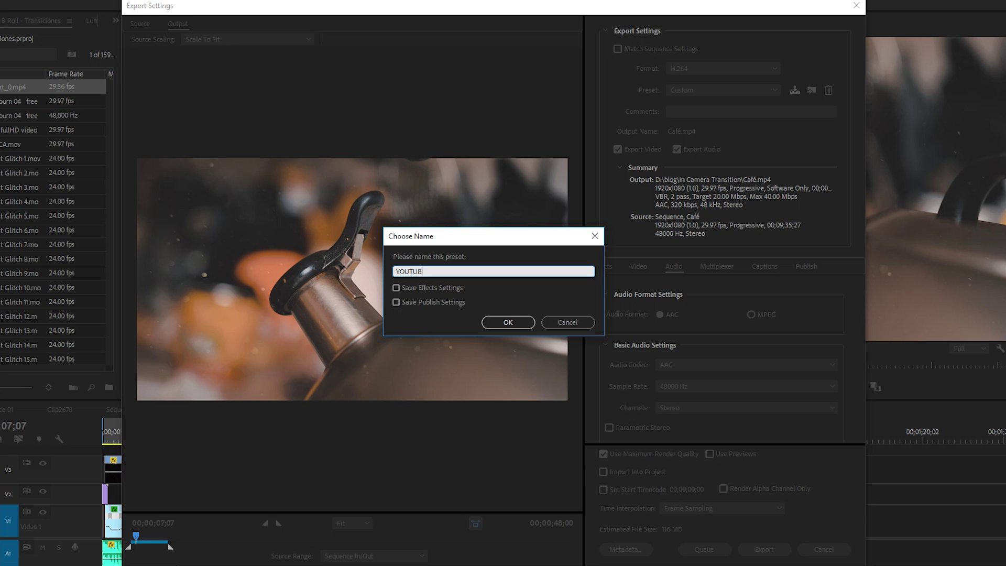
pyautogui.write('1080p 20')
pyautogui.write(' a 40mbps')
pyautogui.click(507, 322)
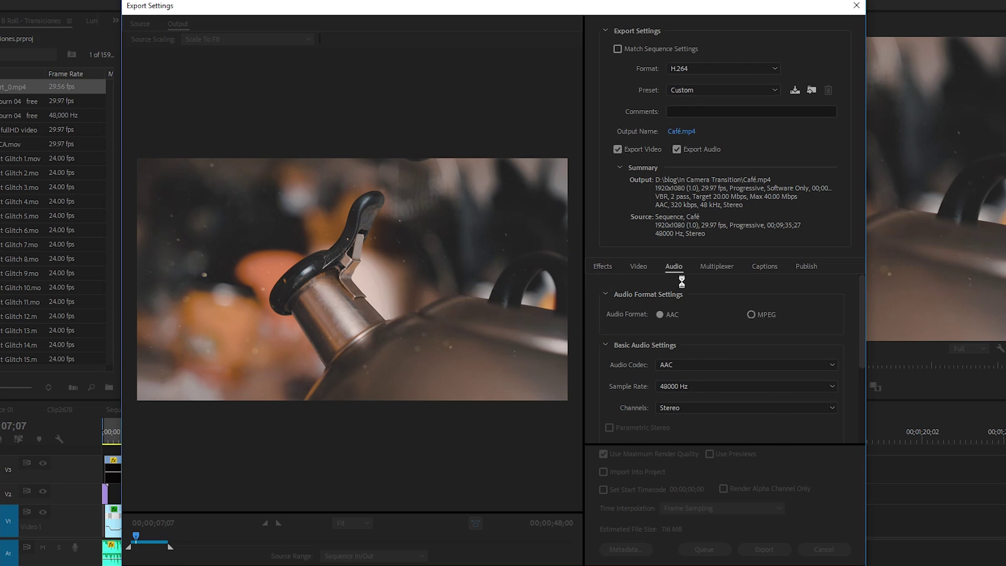
# Confirm H.264 format and the 'Youtube 1080p 20 a 40mbps' preset are selected
pyautogui.click(750, 71)
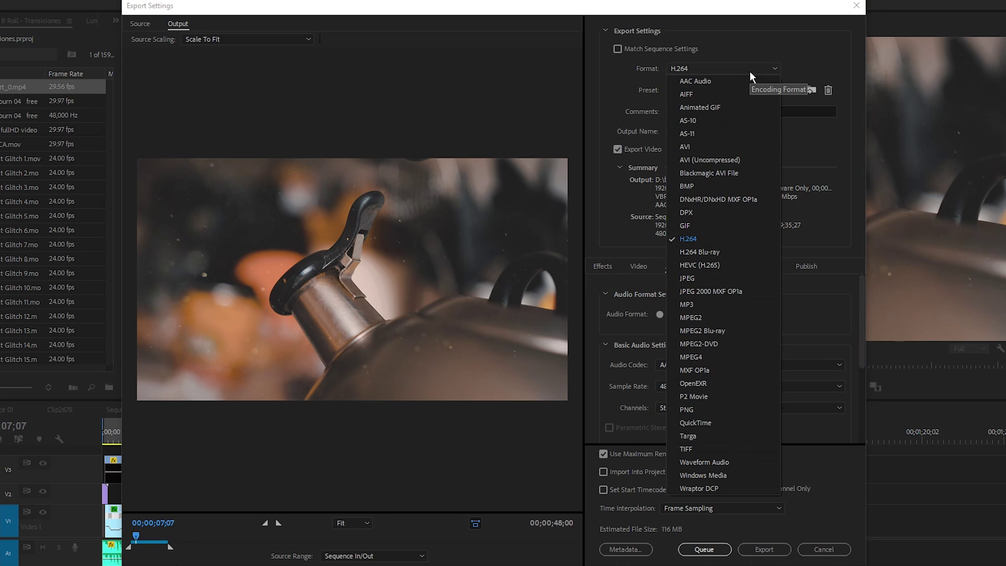
pyautogui.click(693, 238)
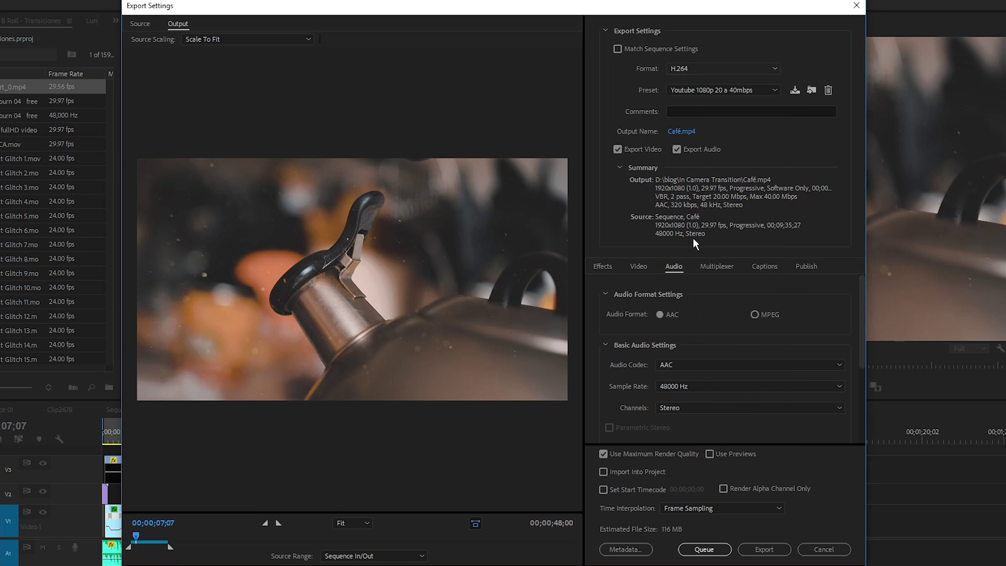
pyautogui.click(718, 93)
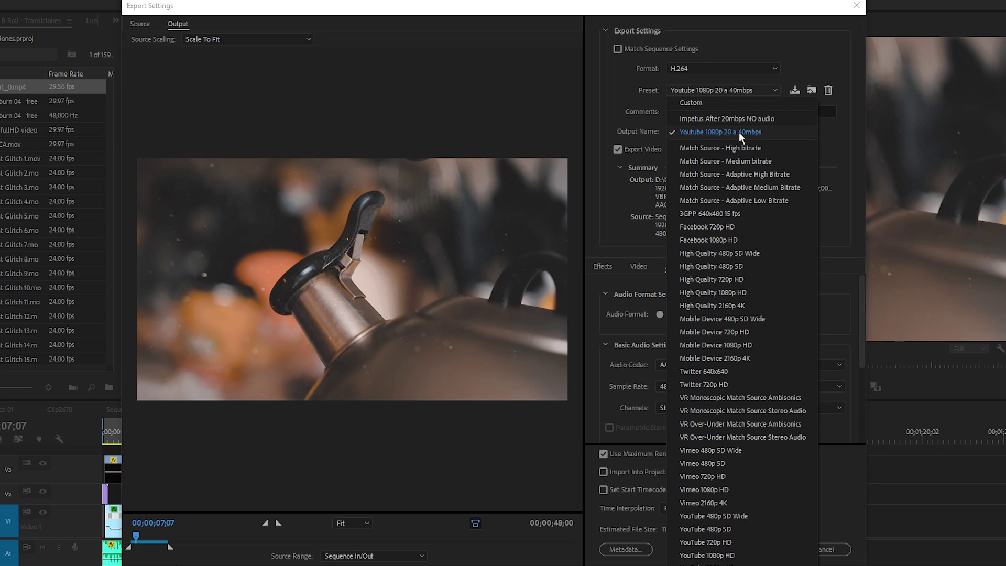
pyautogui.click(825, 55)
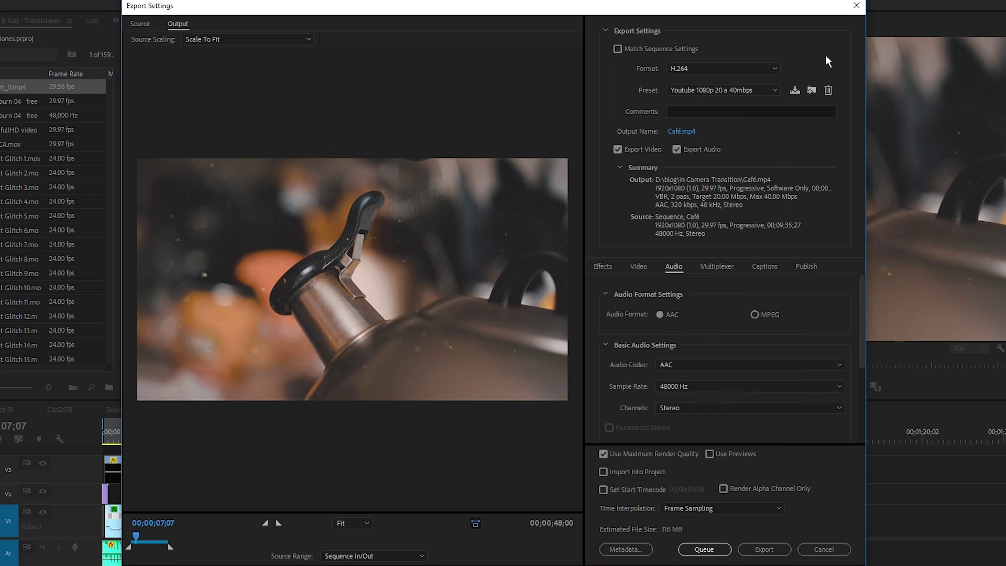
pyautogui.click(765, 548)
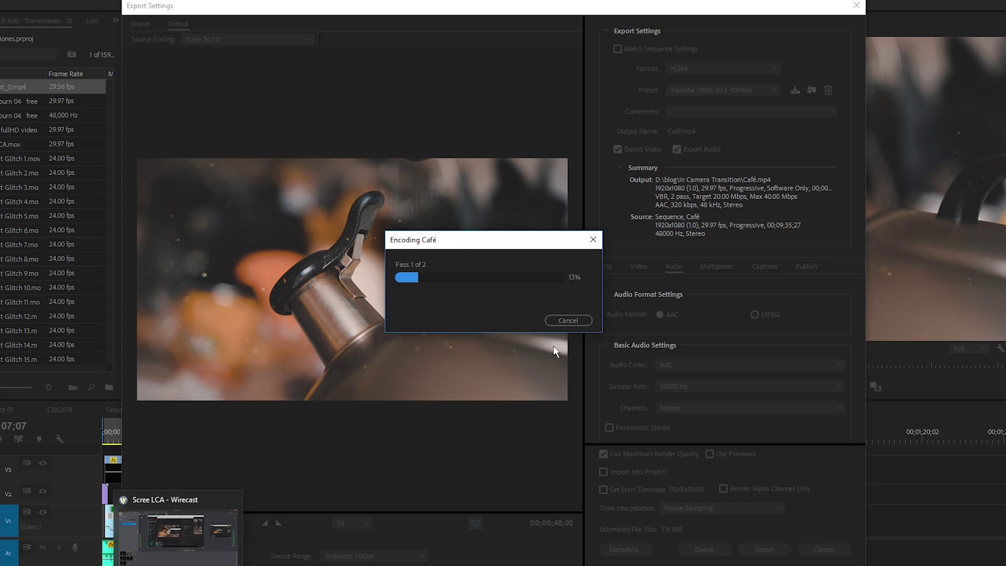
pyautogui.click(558, 320)
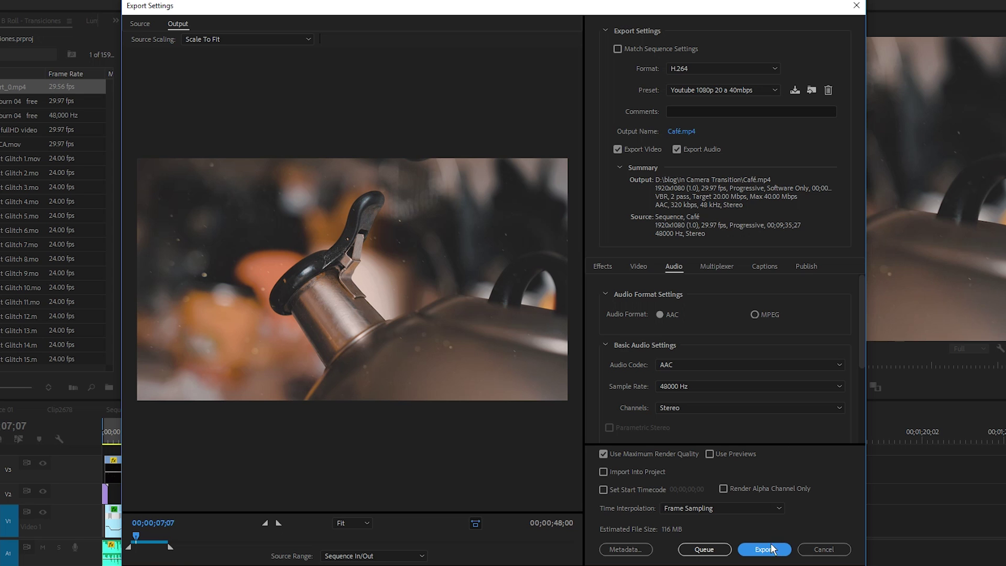
# Queue Café.mp4 in Media Encoder, start encoding, and return to Premiere Pro
pyautogui.click(702, 550)
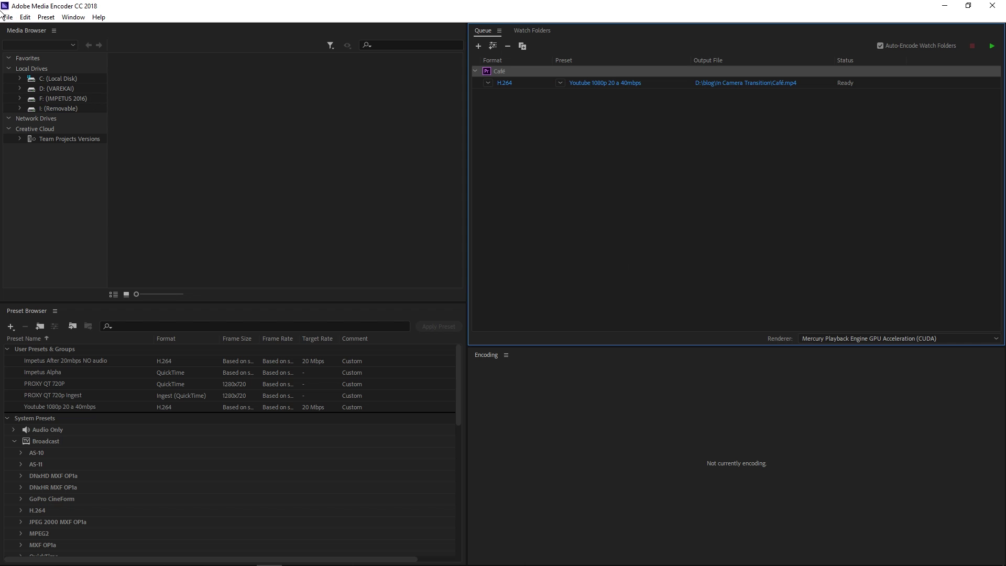
pyautogui.click(992, 46)
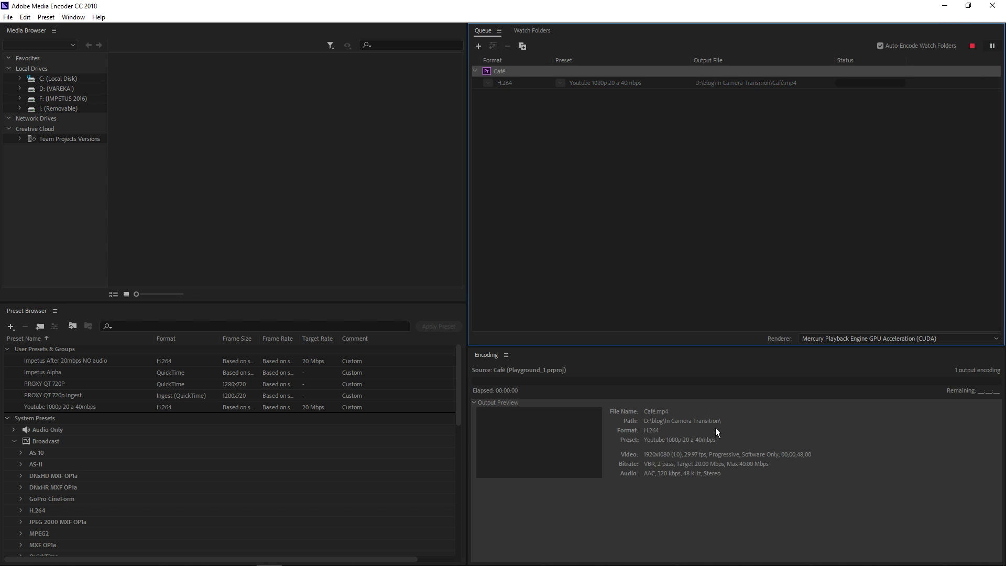
pyautogui.click(945, 6)
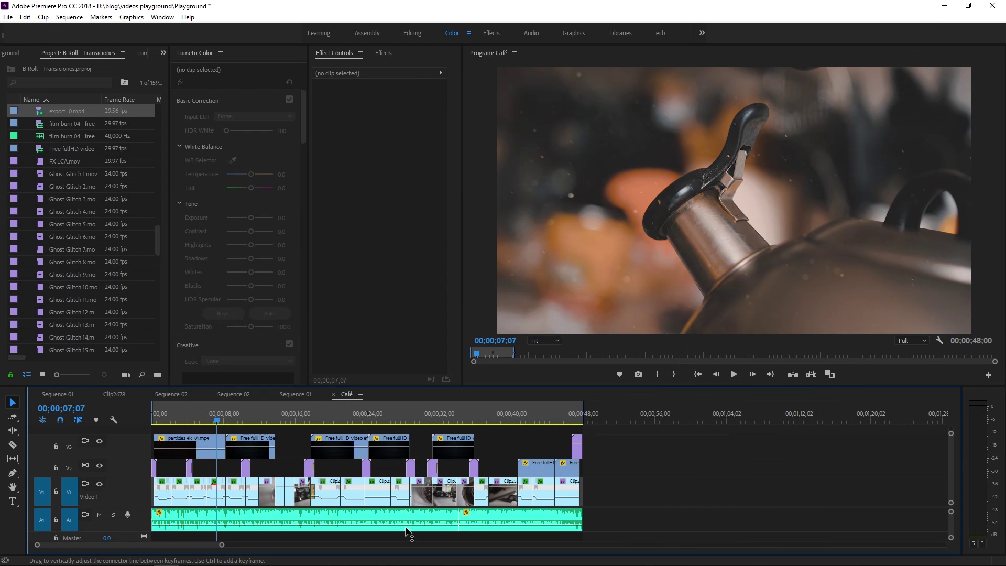
# Place the playhead on the coffee-pouring frame at 00;00;38;04 and reopen Export Settings
pyautogui.click(424, 414)
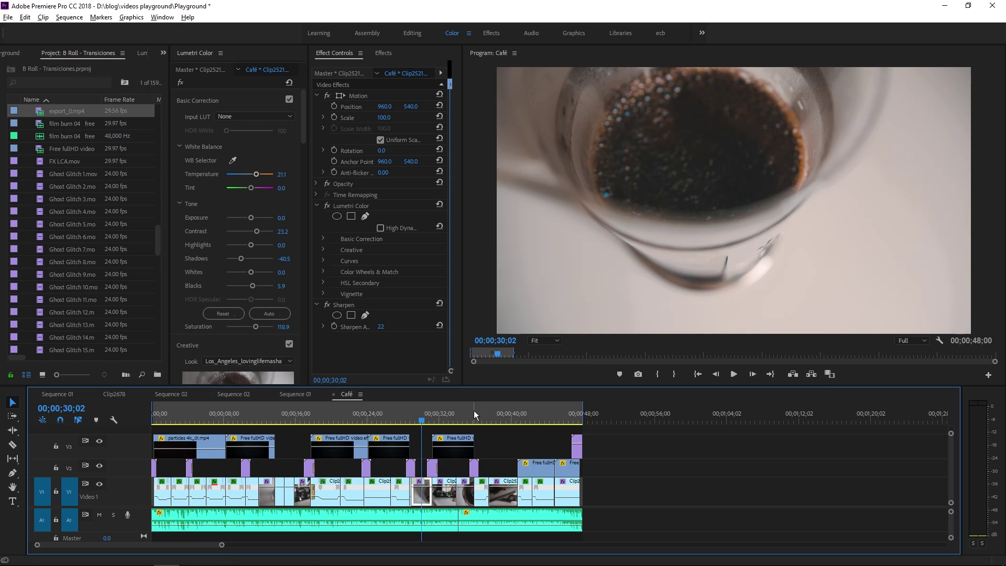
pyautogui.click(505, 416)
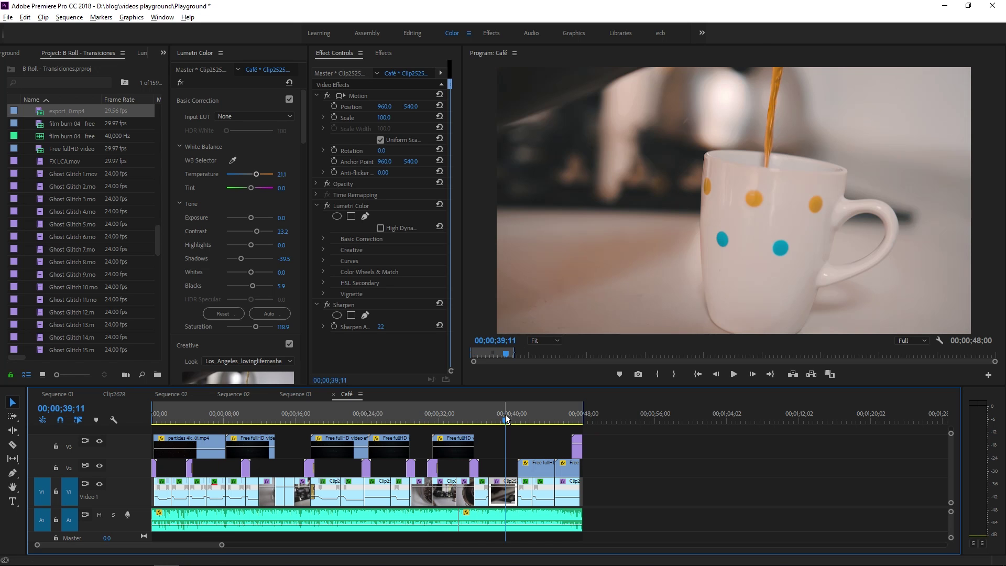
pyautogui.moveTo(506, 418); pyautogui.dragTo(496, 419)
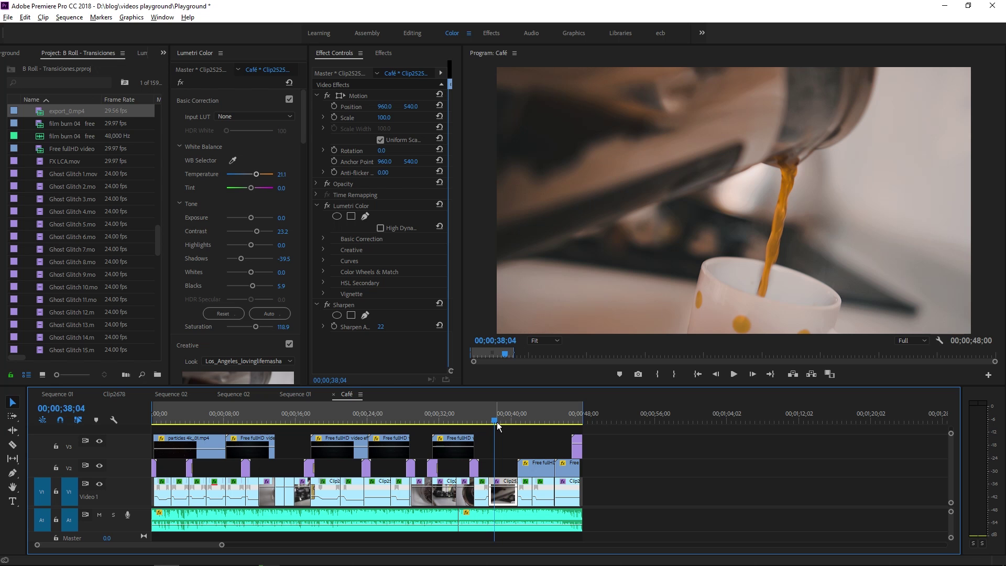
pyautogui.moveTo(269, 563)
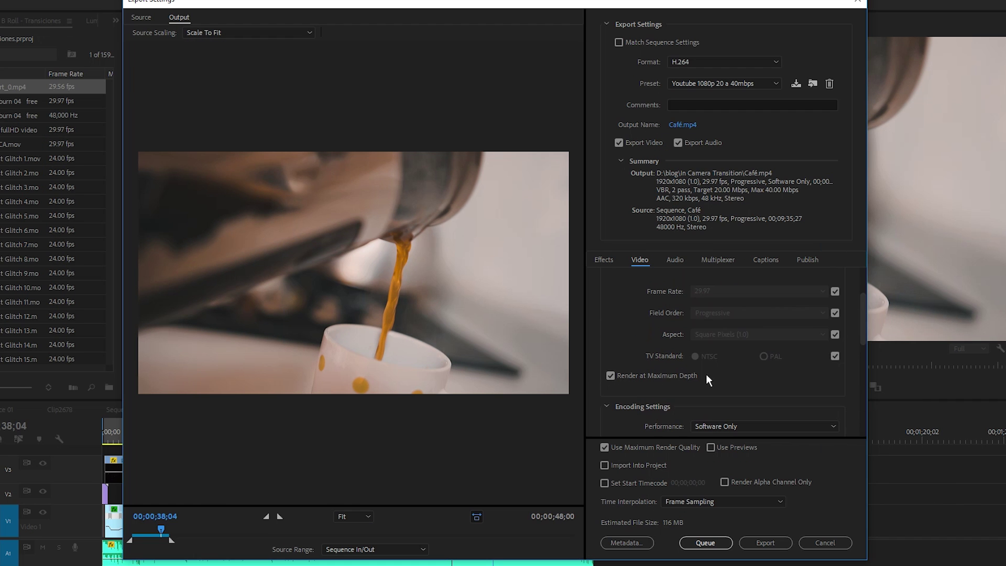
# Keep VBR, 2 pass and set an 8 Mbps target with a 15 Mbps maximum bitrate
pyautogui.moveTo(617, 451)
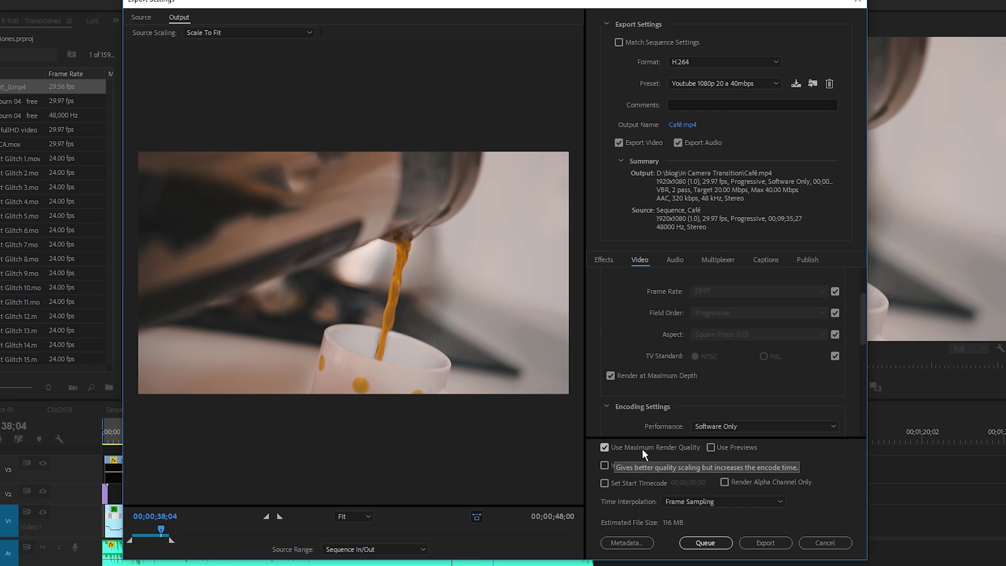
pyautogui.moveTo(862, 330); pyautogui.dragTo(862, 408)
pyautogui.click(730, 310)
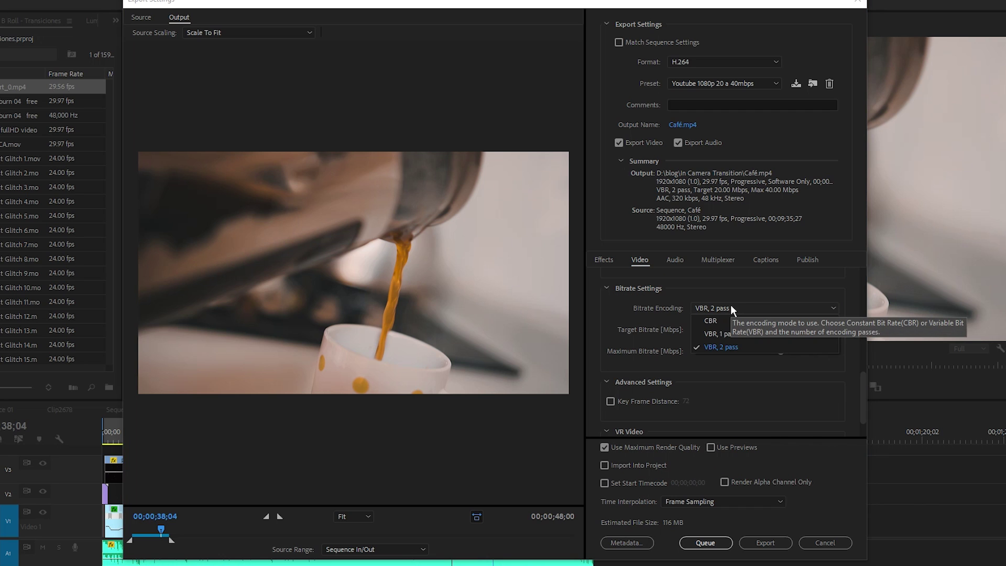
pyautogui.click(719, 346)
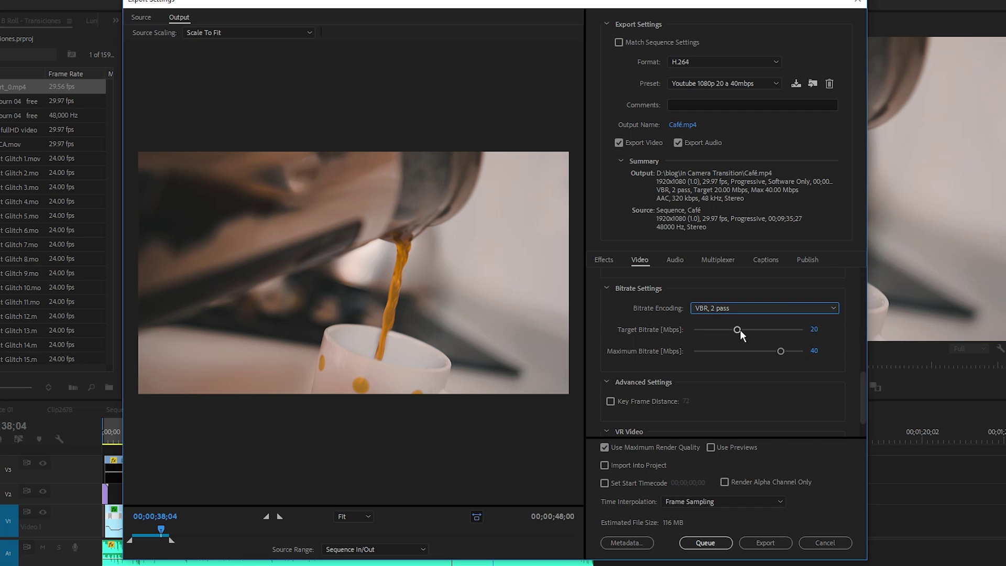
pyautogui.moveTo(741, 330); pyautogui.dragTo(727, 330)
pyautogui.click(816, 351)
pyautogui.write('15')
pyautogui.press('Return')
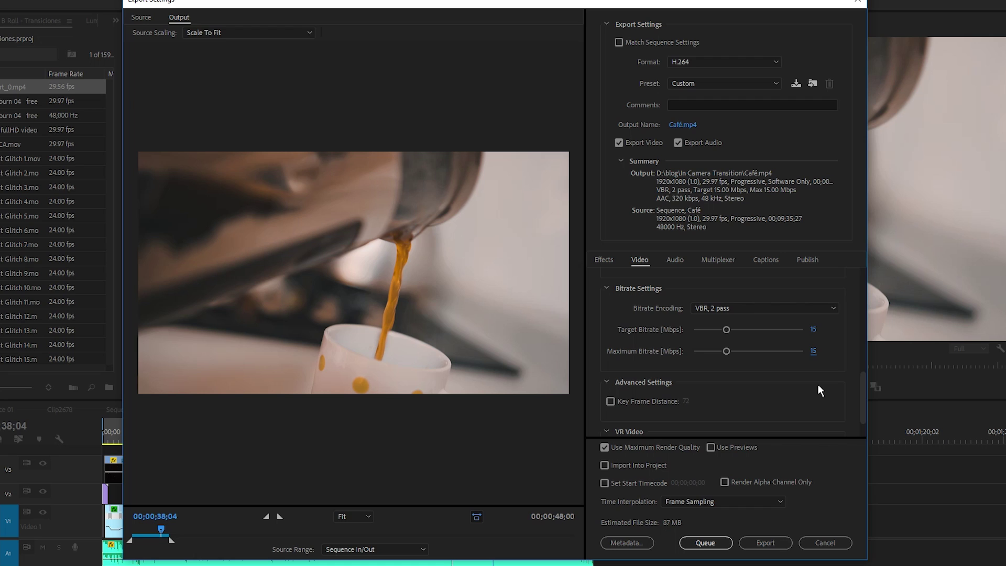
pyautogui.click(816, 329)
pyautogui.write('8')
pyautogui.press('Return')
# Review the remaining settings and start saving them as a new preset
pyautogui.scroll(-5, 856, 396)
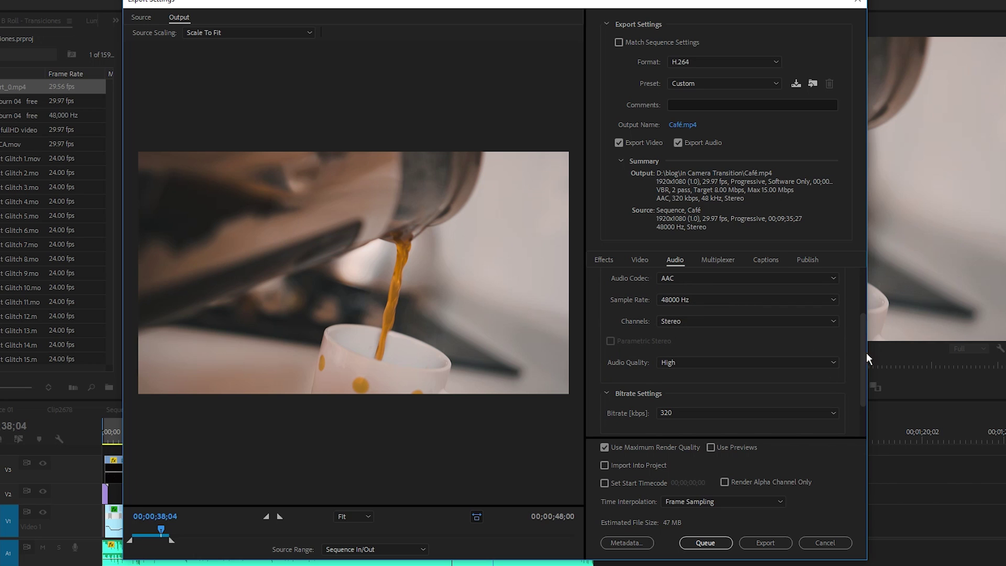
pyautogui.scroll(-1, 861, 351)
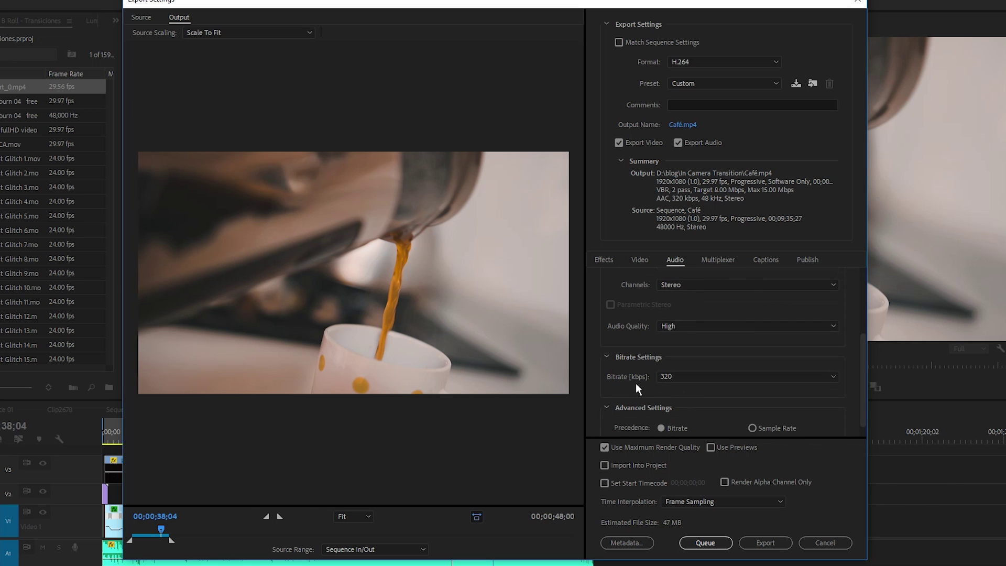
pyautogui.scroll(-1, 861, 405)
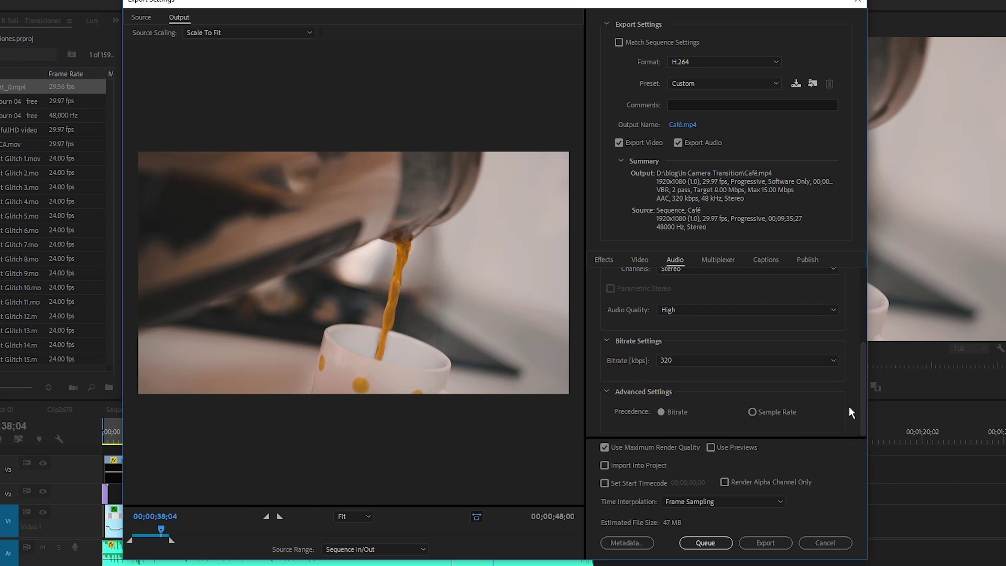
pyautogui.click(796, 83)
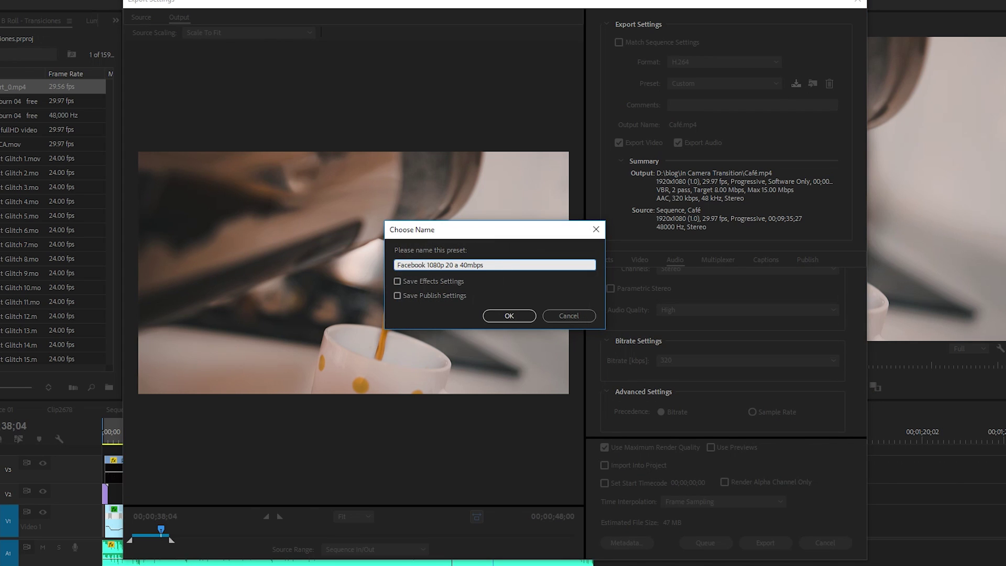
# Rename the preset to 'Facebook 1080p 8 a 15 mbps' and select it in the Preset list
pyautogui.moveTo(455, 265); pyautogui.dragTo(446, 265)
pyautogui.write('8')
pyautogui.press('Delete')
pyautogui.press('Delete')
pyautogui.press('Delete')
pyautogui.write('15')
pyautogui.press('Left')
pyautogui.press('Left')
pyautogui.press('Left')
pyautogui.press('Return')
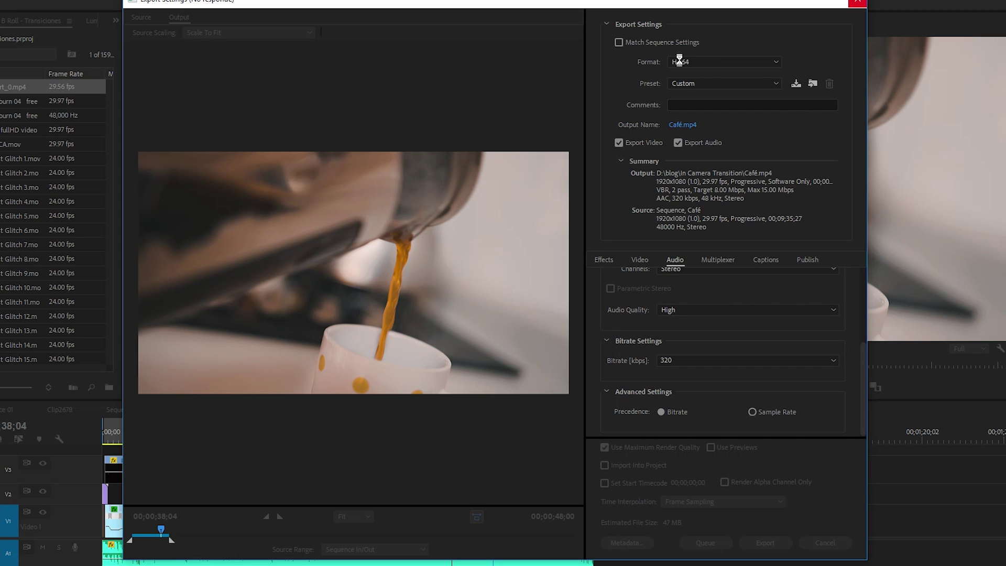
pyautogui.click(683, 78)
pyautogui.click(727, 113)
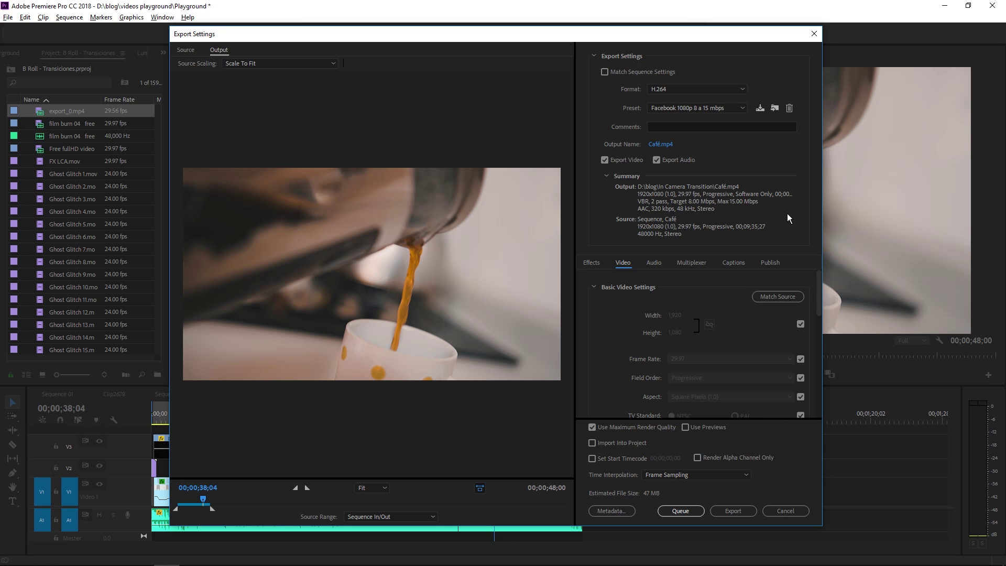
# Stop matching the source size and set the output height to 1920 for a square frame
pyautogui.click(800, 324)
pyautogui.click(675, 332)
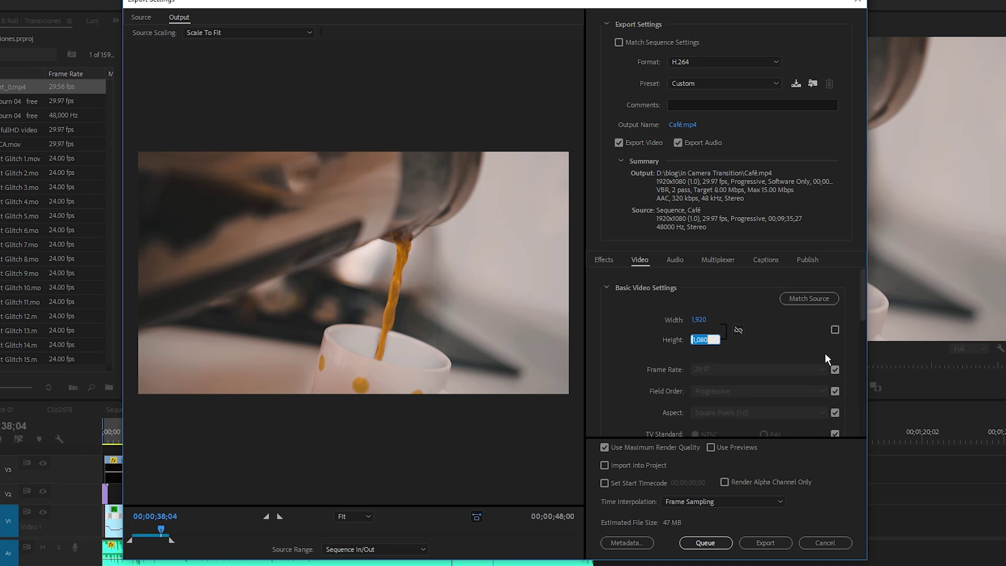
pyautogui.write('1920')
pyautogui.click(786, 353)
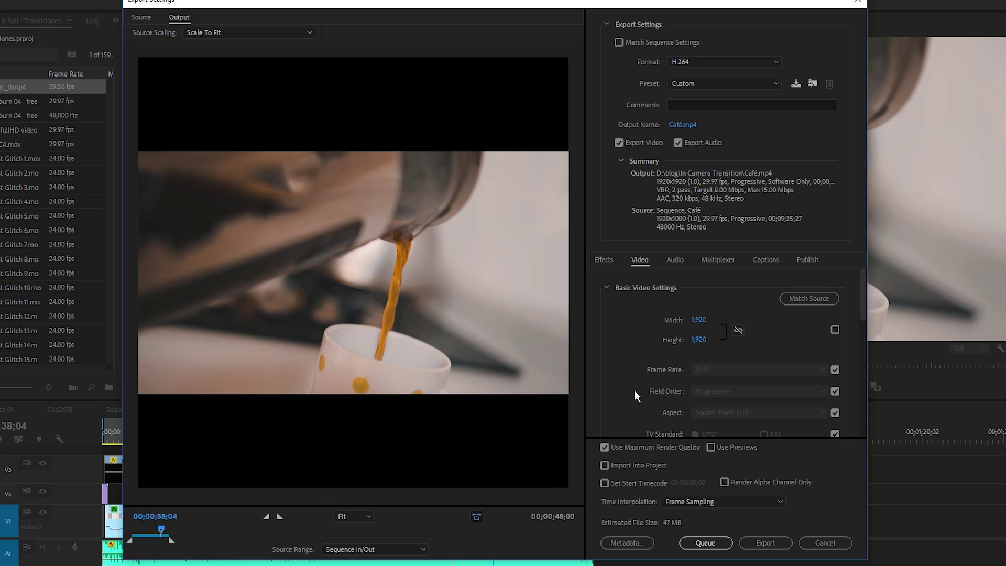
# Set Source Scaling to Scale To Fill, scrub the preview, and close Export Settings
pyautogui.click(295, 36)
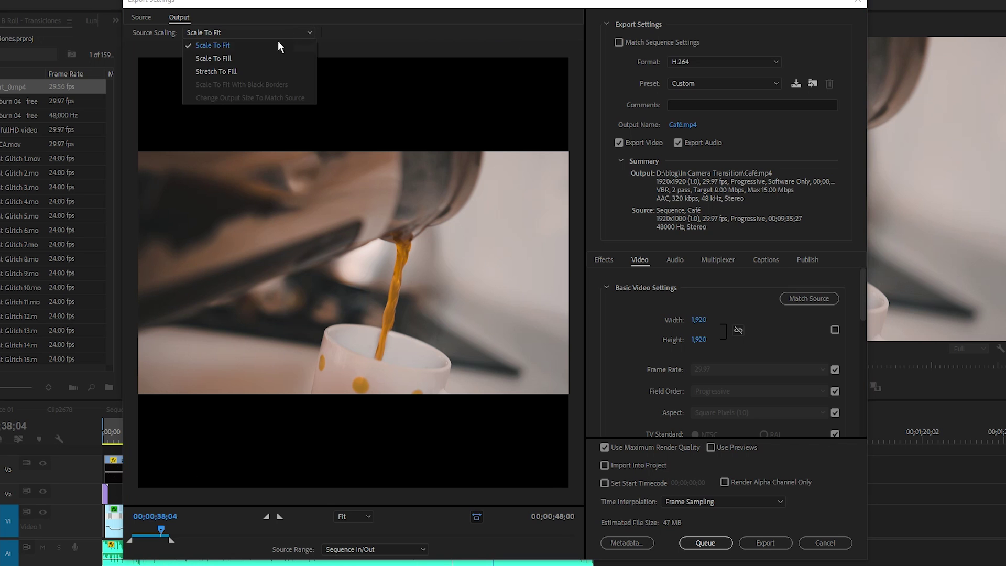
pyautogui.click(201, 61)
pyautogui.moveTo(161, 531)
pyautogui.mouseDown()
pyautogui.moveTo(150, 533)
pyautogui.moveTo(160, 531)
pyautogui.mouseUp()
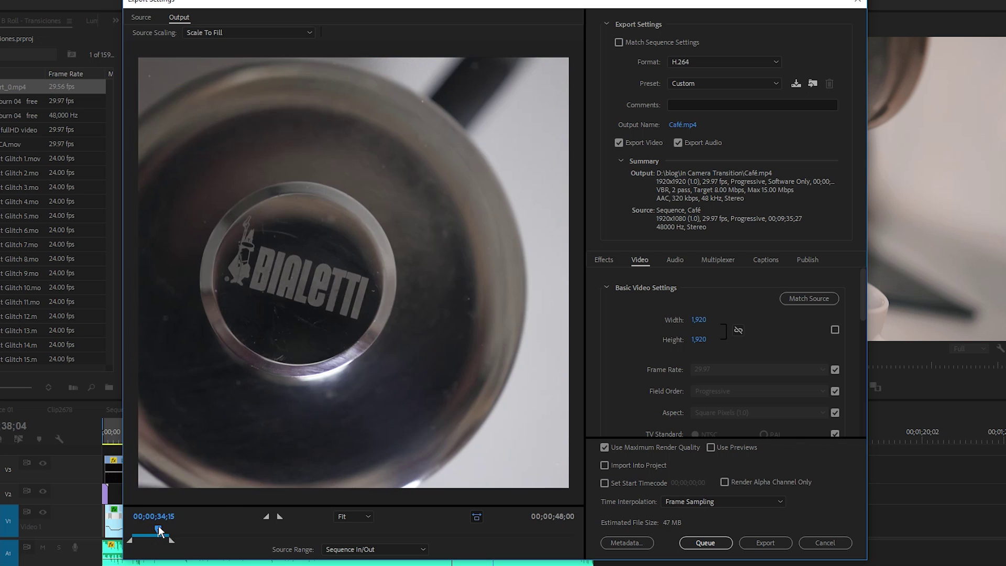
pyautogui.moveTo(159, 526); pyautogui.dragTo(157, 527)
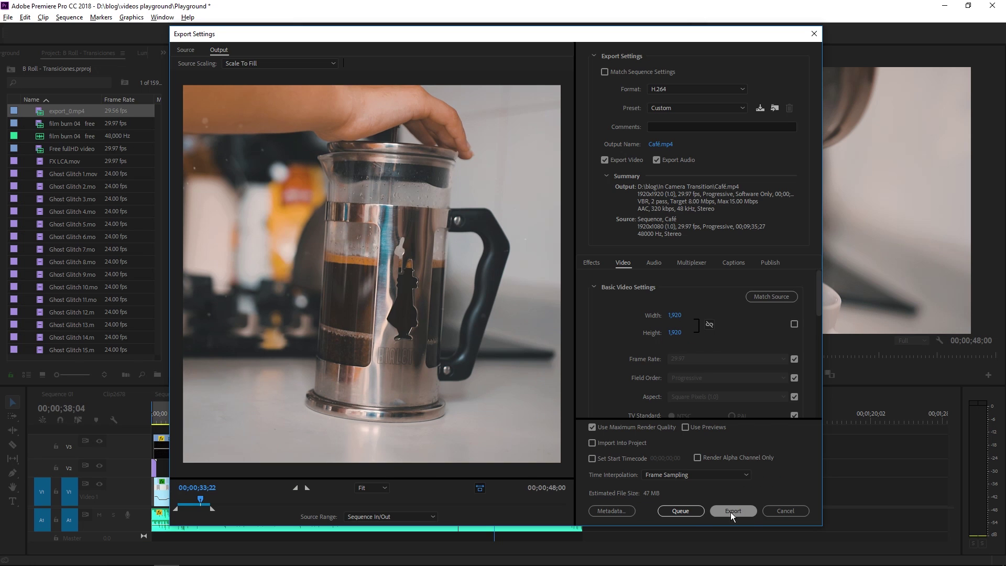
pyautogui.click(787, 511)
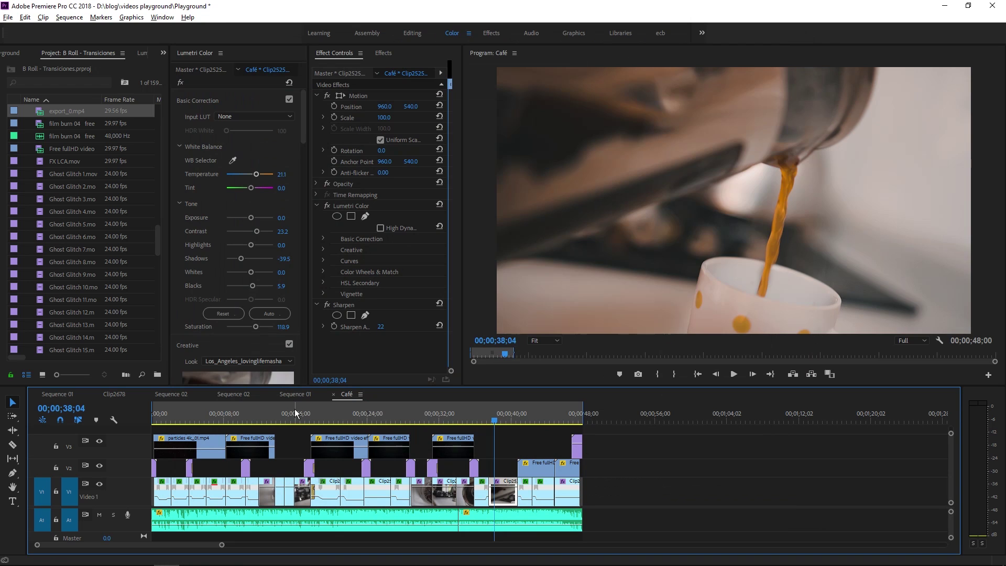
# In Sequence Settings, set the vertical frame size to 1920 and accept deleting the render previews
pyautogui.click(62, 20)
pyautogui.click(74, 27)
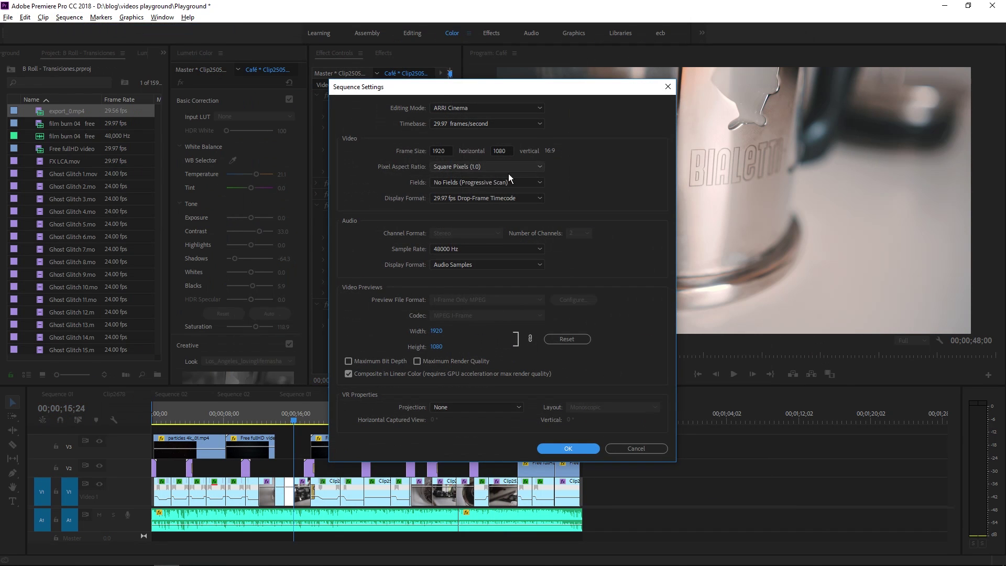
pyautogui.doubleClick(507, 150)
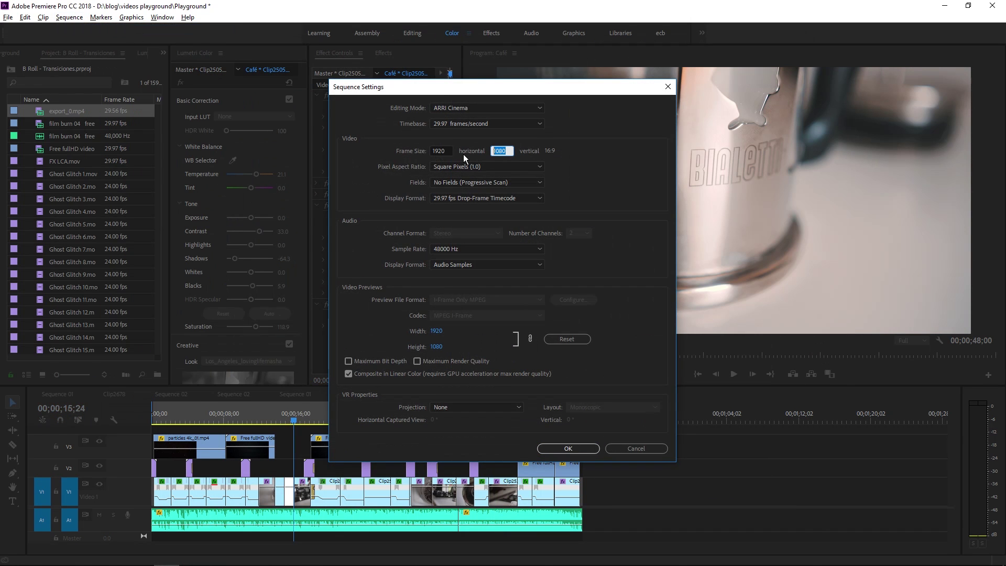
pyautogui.write('1920')
pyautogui.click(583, 447)
pyautogui.click(550, 292)
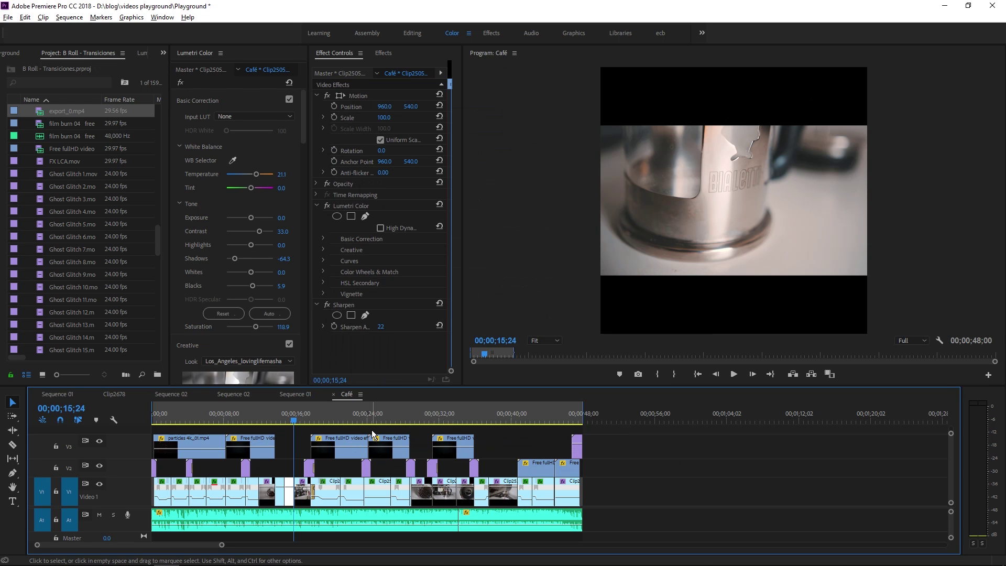
pyautogui.scroll(3, 267, 498)
# Go to the polka-dot cup shot and enlarge it to fill the square frame
pyautogui.scroll(2, 266, 483)
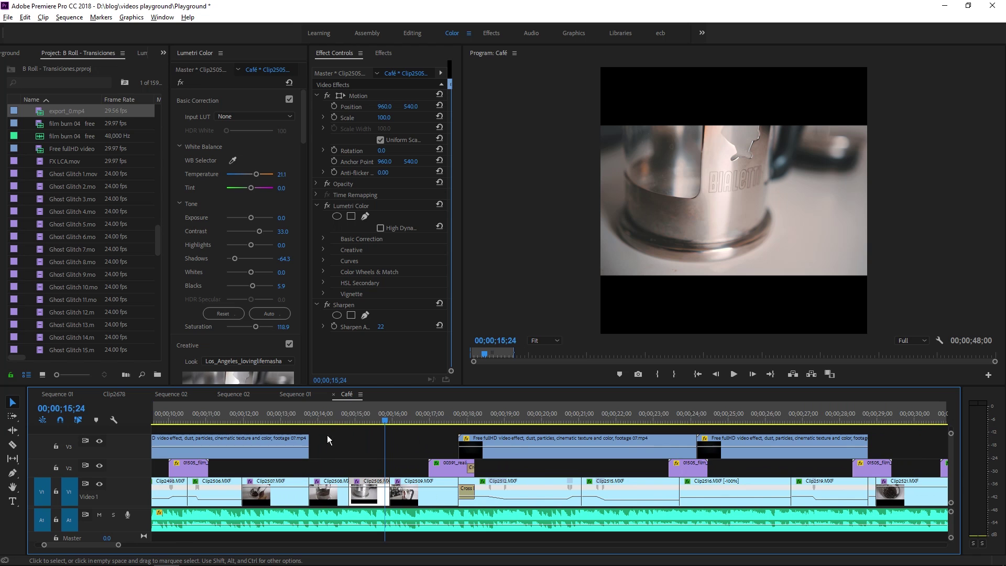
pyautogui.click(332, 414)
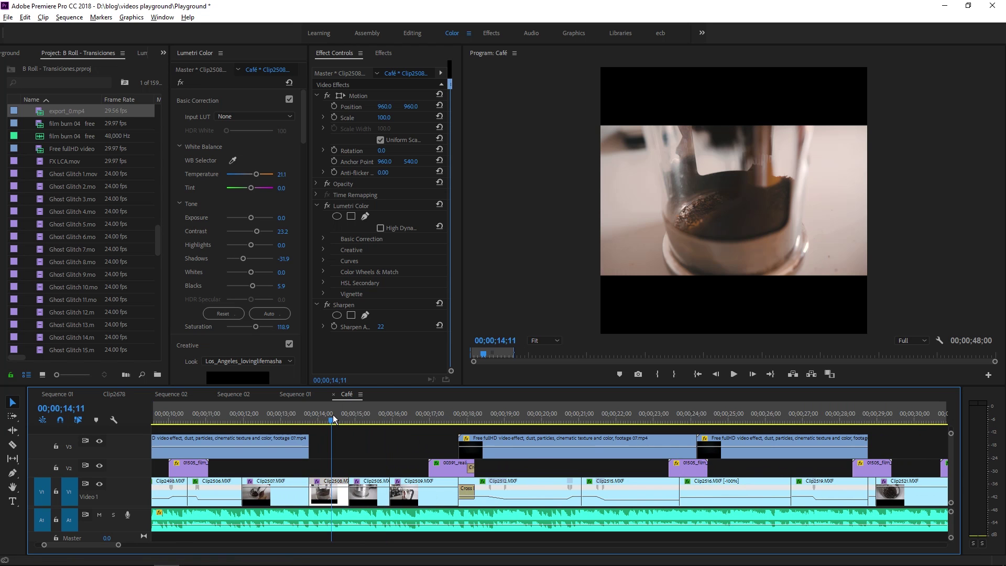
pyautogui.moveTo(384, 117)
pyautogui.mouseDown()
pyautogui.moveTo(406, 117)
pyautogui.moveTo(537, 182)
pyautogui.mouseUp()
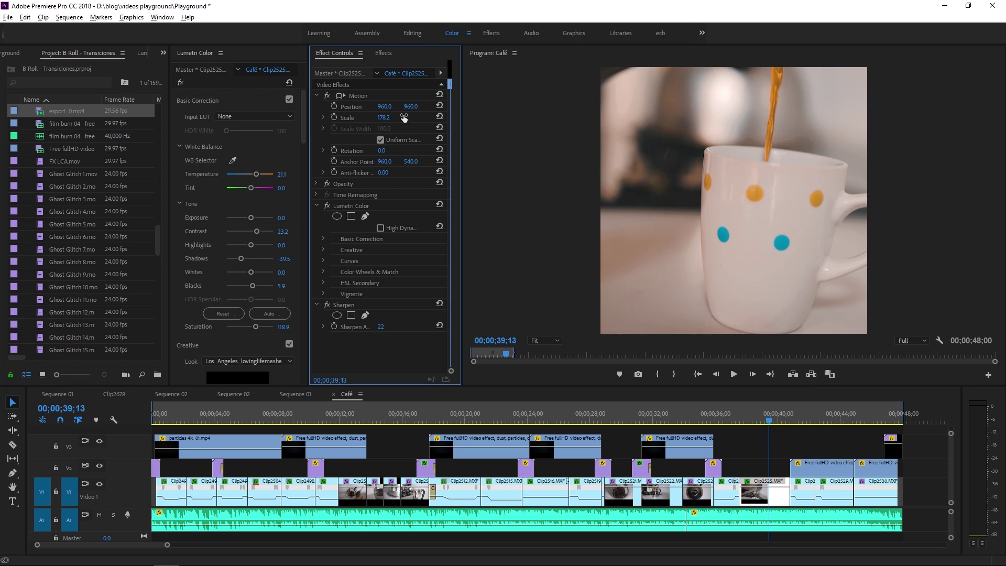
# Select Motion and drag the cup image left in the Program Monitor, then reopen Export Settings with Ctrl+M
pyautogui.click(359, 95)
pyautogui.click(689, 153)
pyautogui.moveTo(681, 158); pyautogui.dragTo(625, 161)
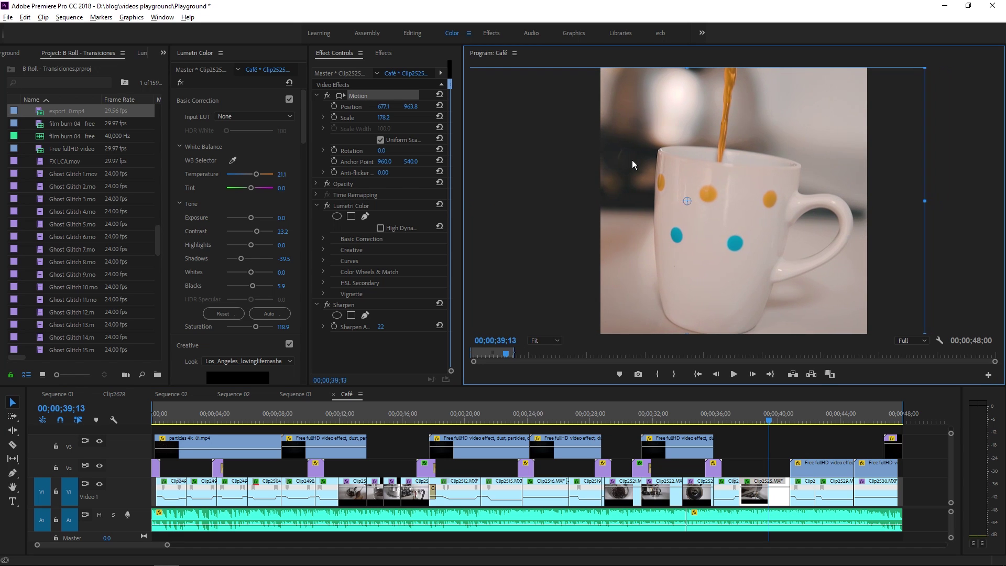
pyautogui.press('Right')
pyautogui.press('Right')
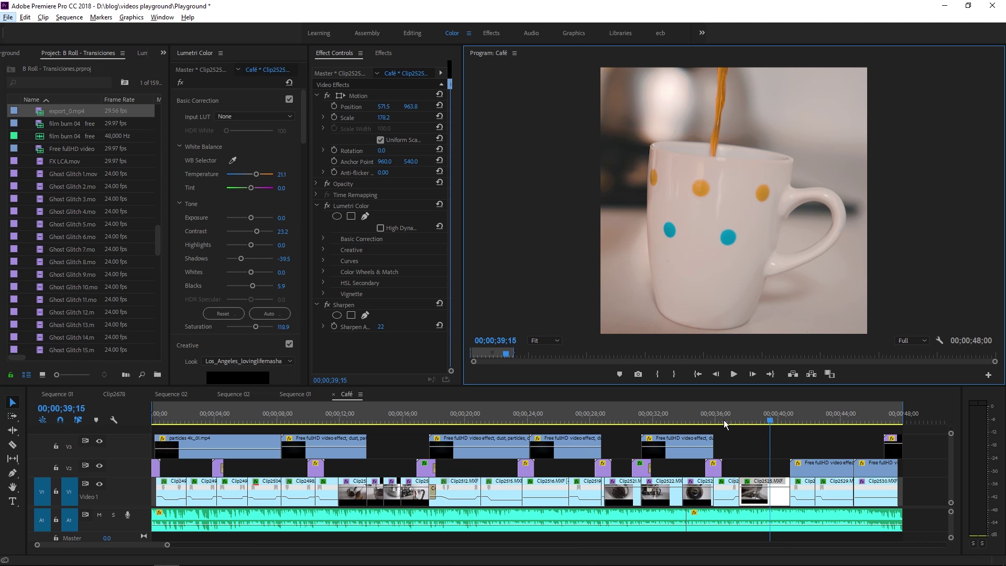
pyautogui.hotkey('ctrl', 'm')
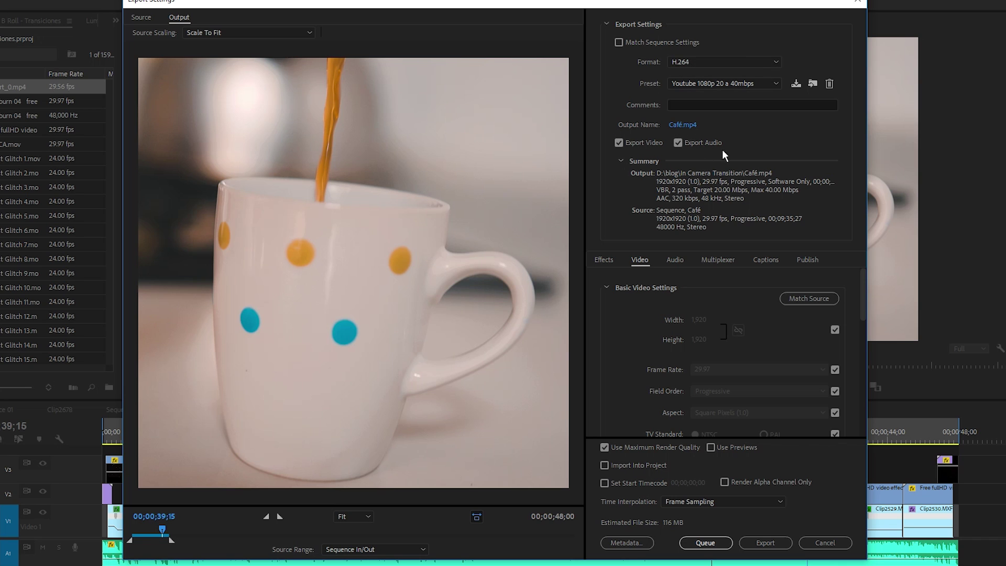
# Set both the target and maximum bitrate to 8 Mbps
pyautogui.scroll(-5, 818, 367)
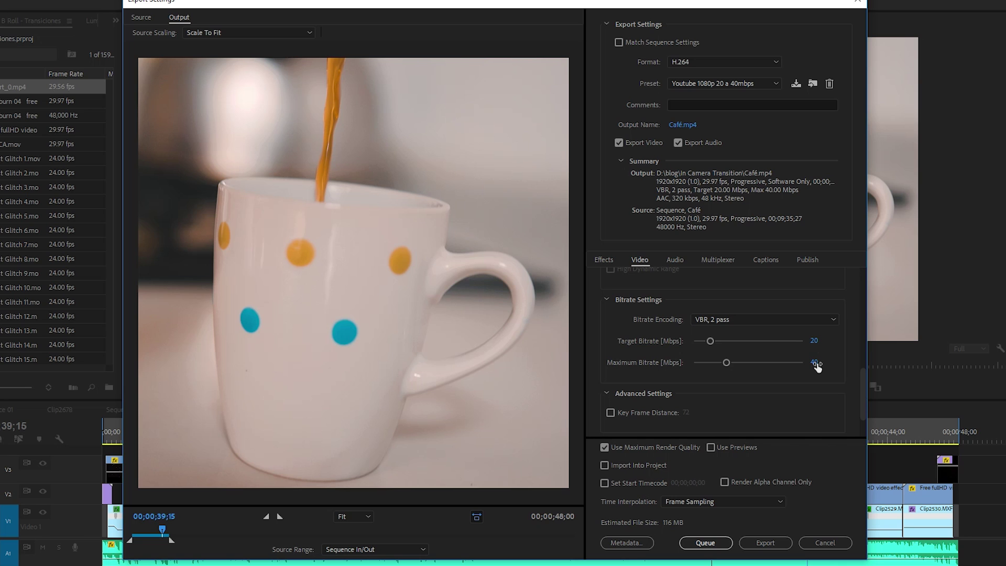
pyautogui.click(816, 363)
pyautogui.write('20')
pyautogui.click(816, 342)
pyautogui.write('8')
pyautogui.press('Return')
pyautogui.click(815, 362)
pyautogui.write('8')
pyautogui.press('Return')
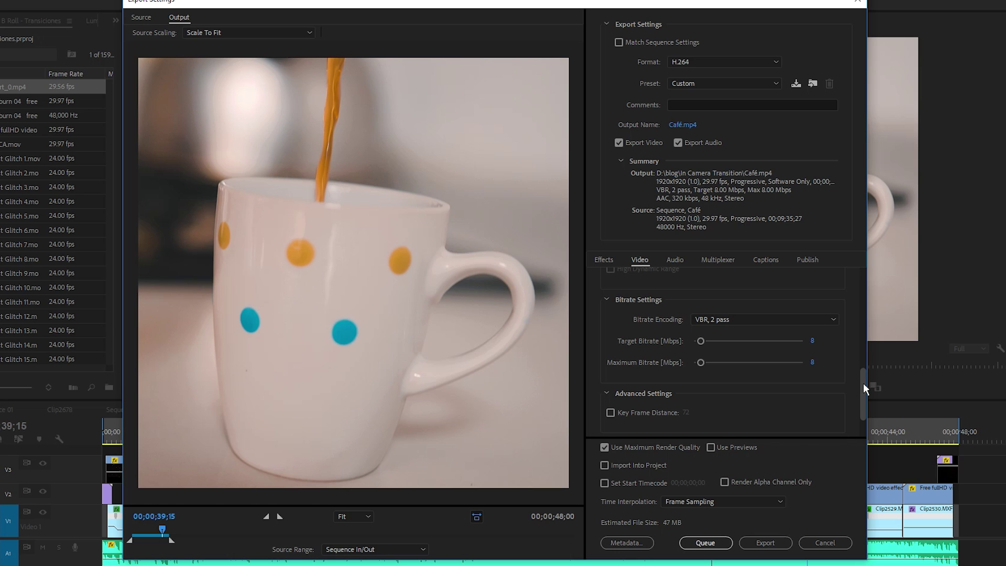
# Review the Audio settings and save the settings as preset 'Instagram Cuadrado 8mbps'
pyautogui.moveTo(865, 387); pyautogui.dragTo(703, 335)
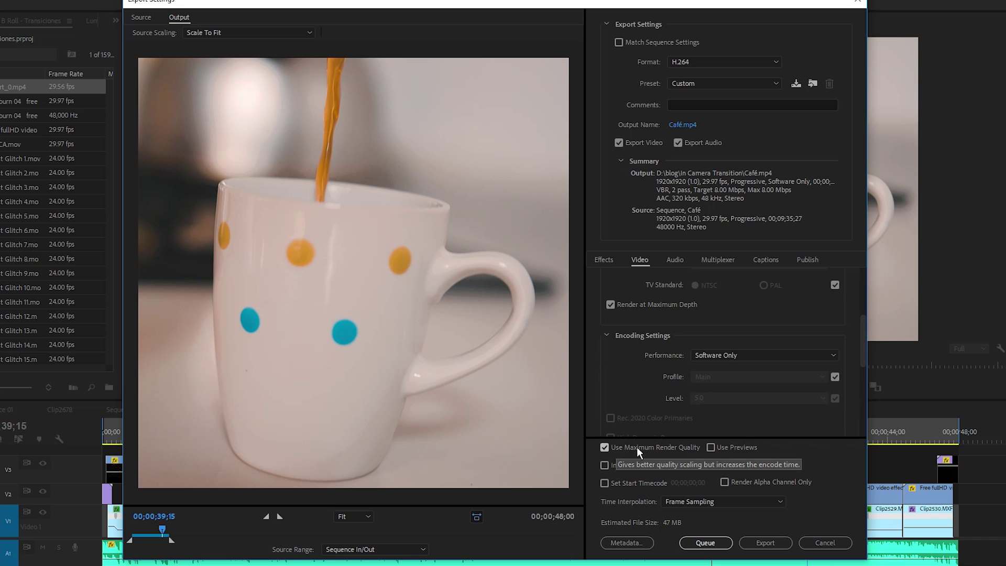
pyautogui.click(676, 261)
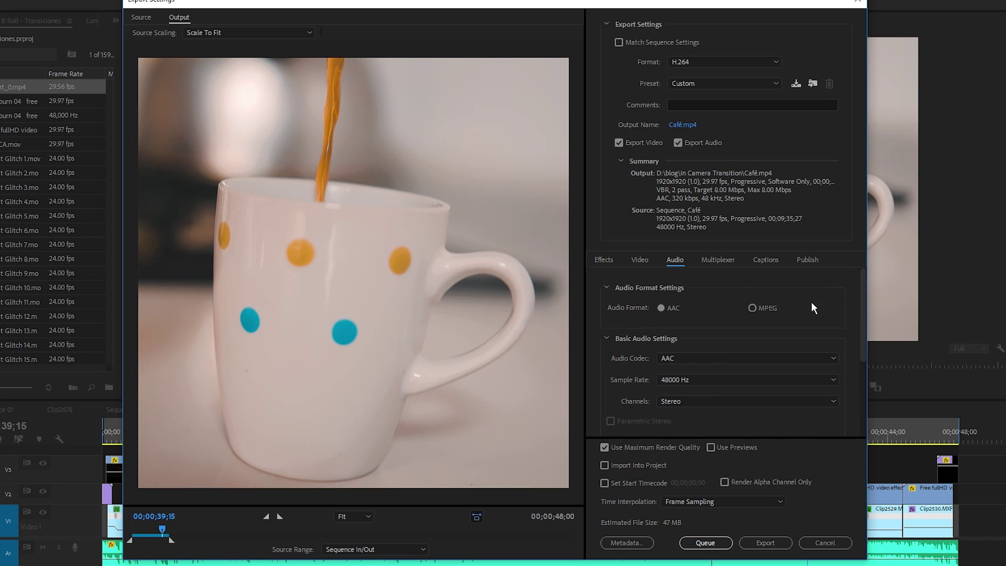
pyautogui.moveTo(862, 333)
pyautogui.mouseDown()
pyautogui.moveTo(855, 398)
pyautogui.moveTo(865, 234)
pyautogui.mouseUp()
pyautogui.click(796, 84)
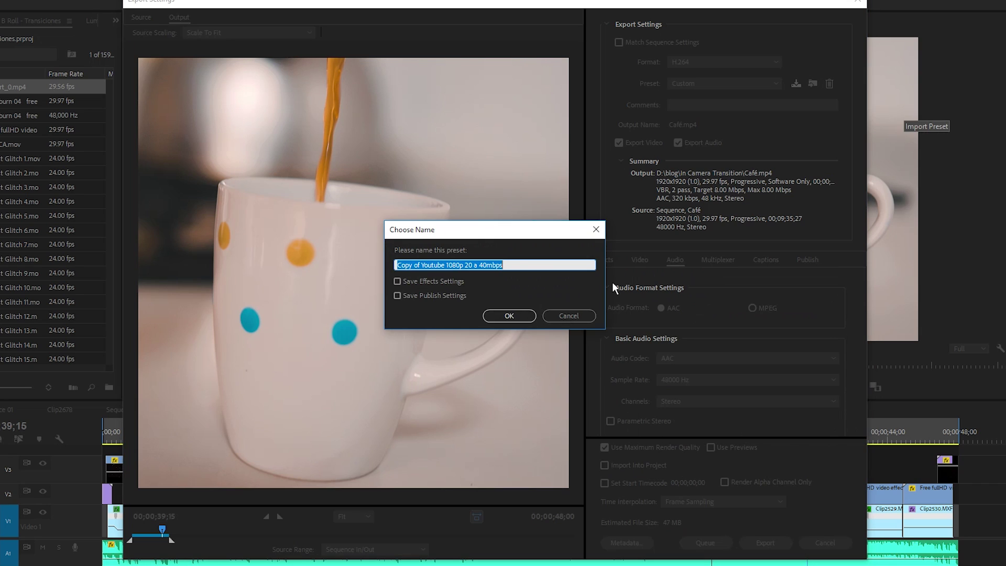
pyautogui.write('Instagram ')
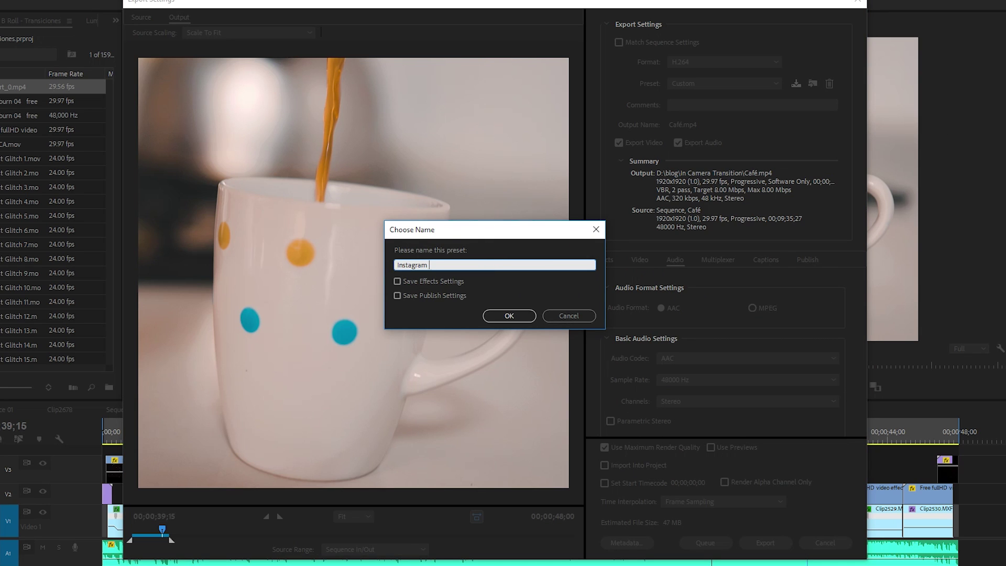
pyautogui.write('Cuadrado 8mbps')
pyautogui.click(522, 316)
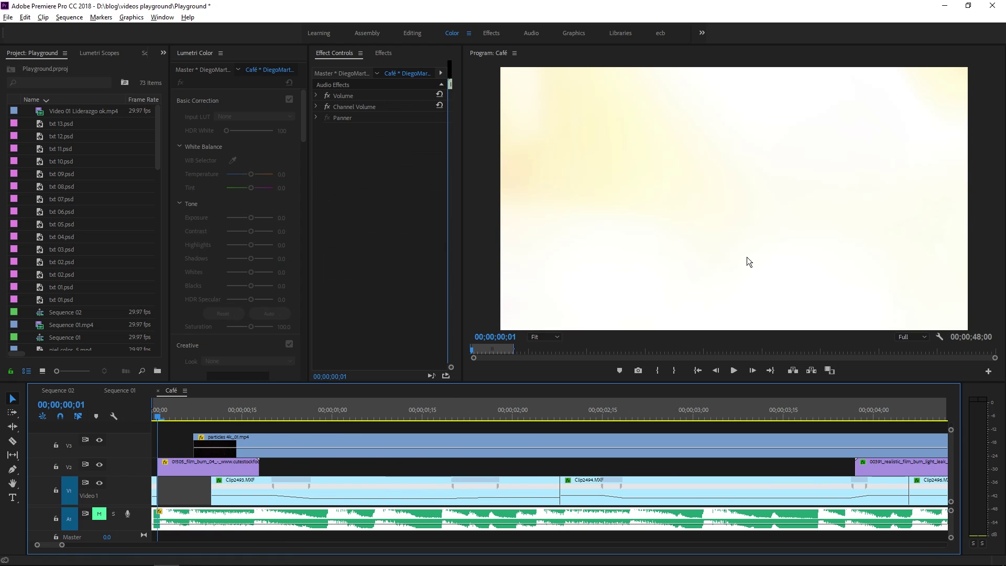
# Jump to the start of the Café sequence, zoom in, and select the opening clip
pyautogui.scroll(2, 186, 486)
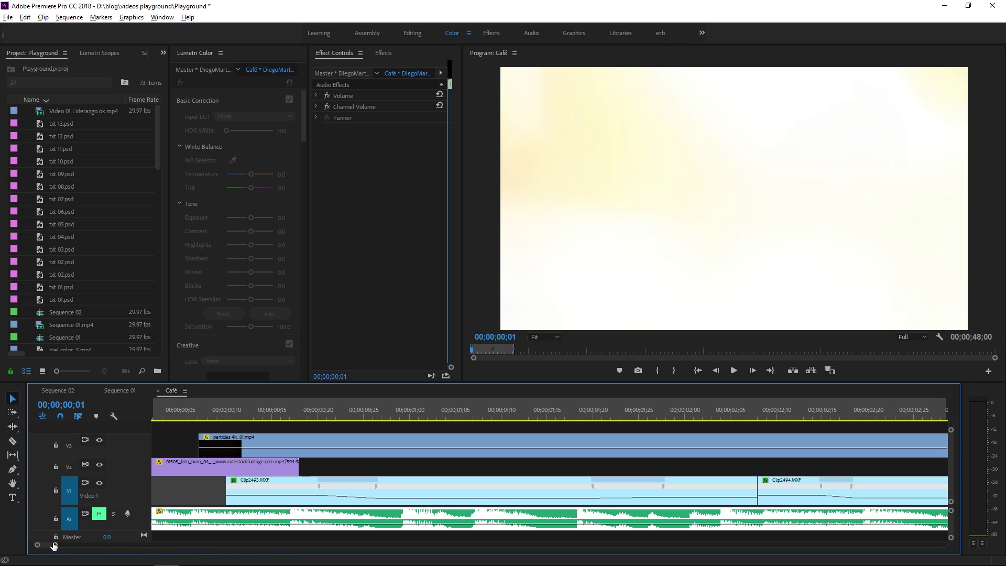
pyautogui.press('Home')
pyautogui.press('=')
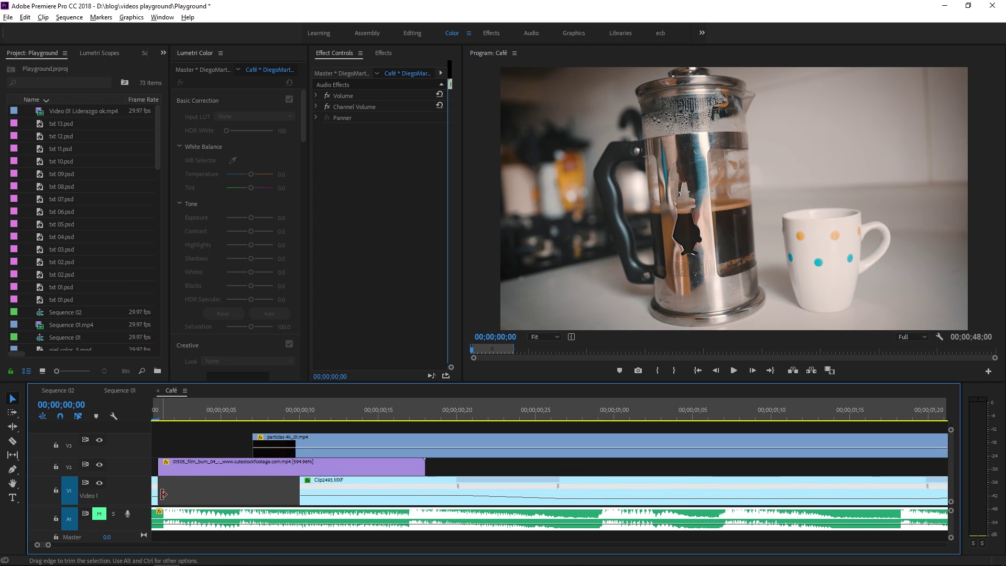
pyautogui.moveTo(164, 420); pyautogui.dragTo(143, 421)
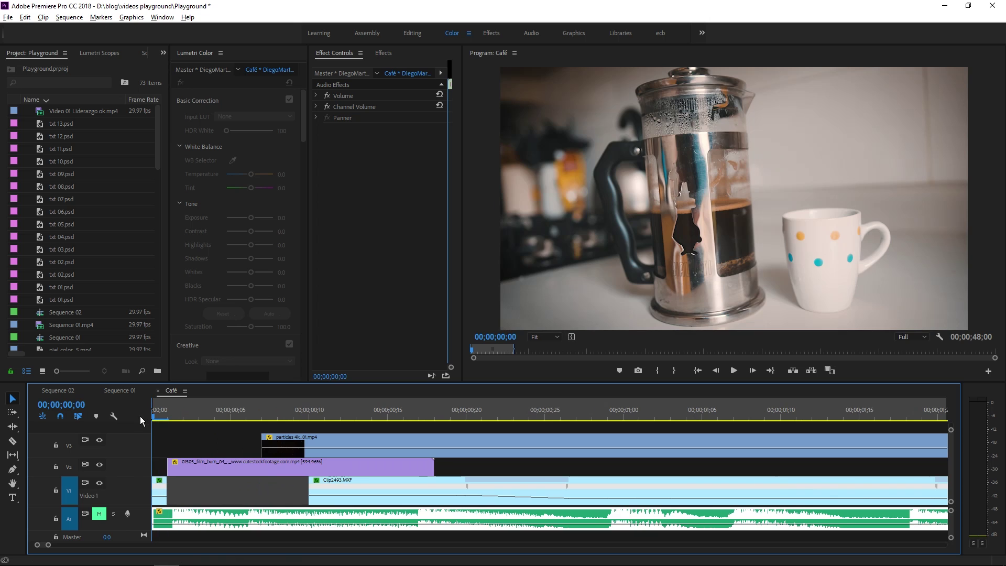
pyautogui.click(159, 493)
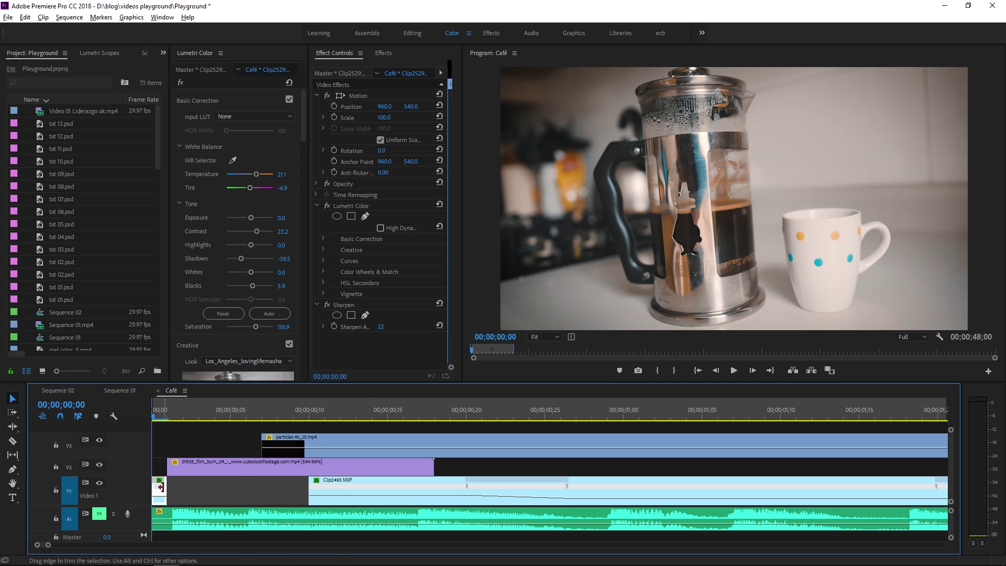
# Zoom the timeline out to the whole sequence and open Export Settings with Ctrl+M
pyautogui.scroll(-2, 188, 442)
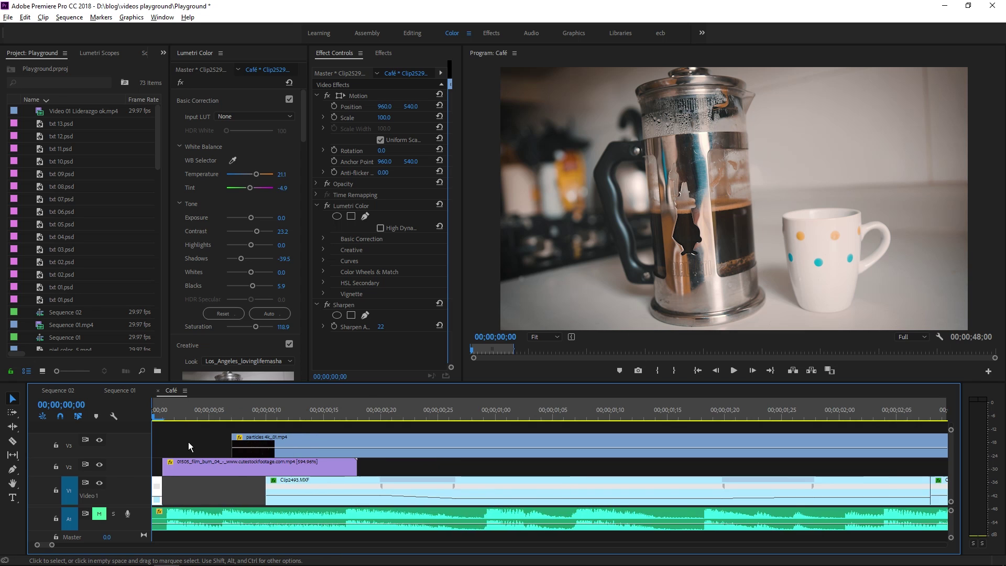
pyautogui.scroll(3, 189, 442)
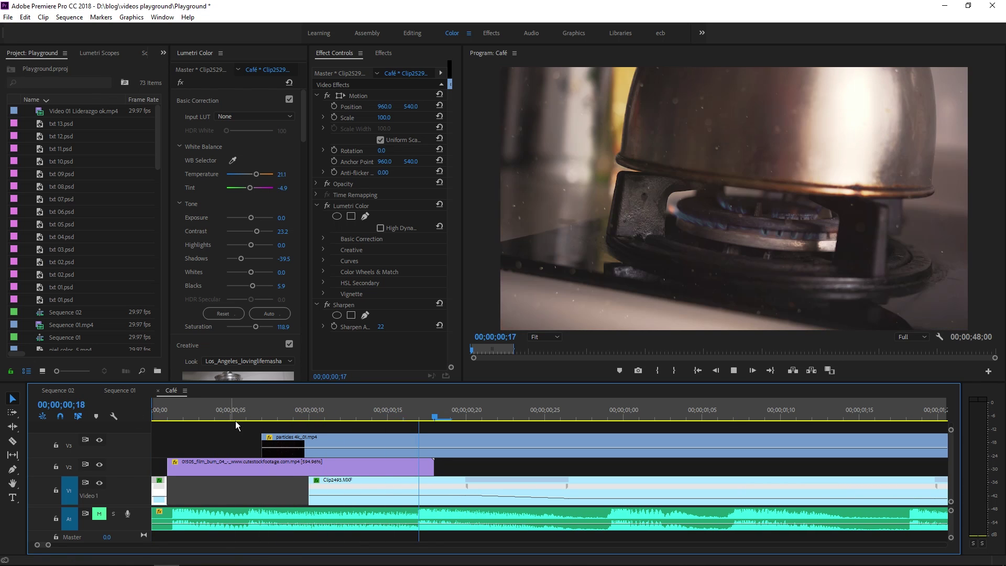
pyautogui.scroll(-2, 235, 421)
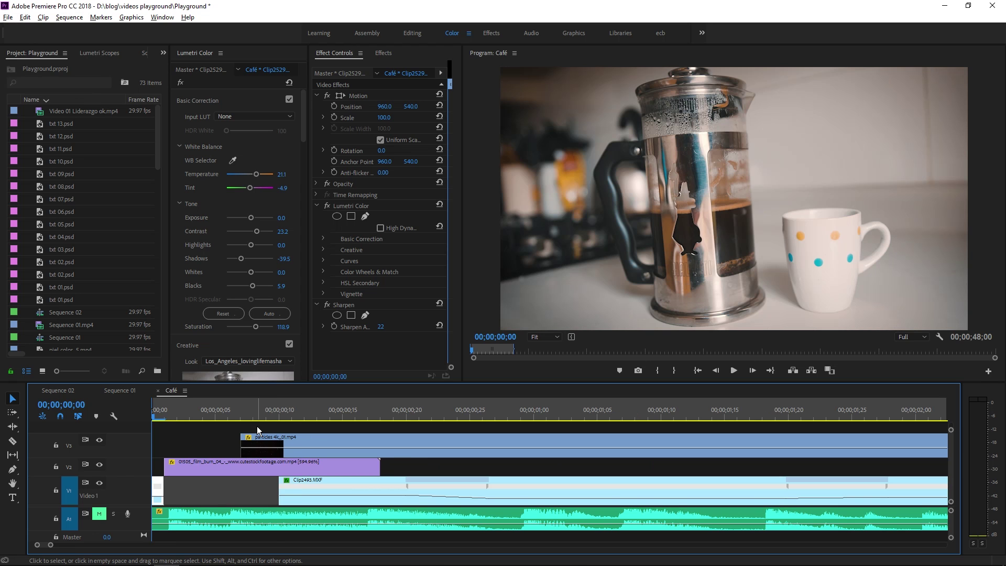
pyautogui.press('-')
pyautogui.press('-')
pyautogui.press('-')
pyautogui.press('-')
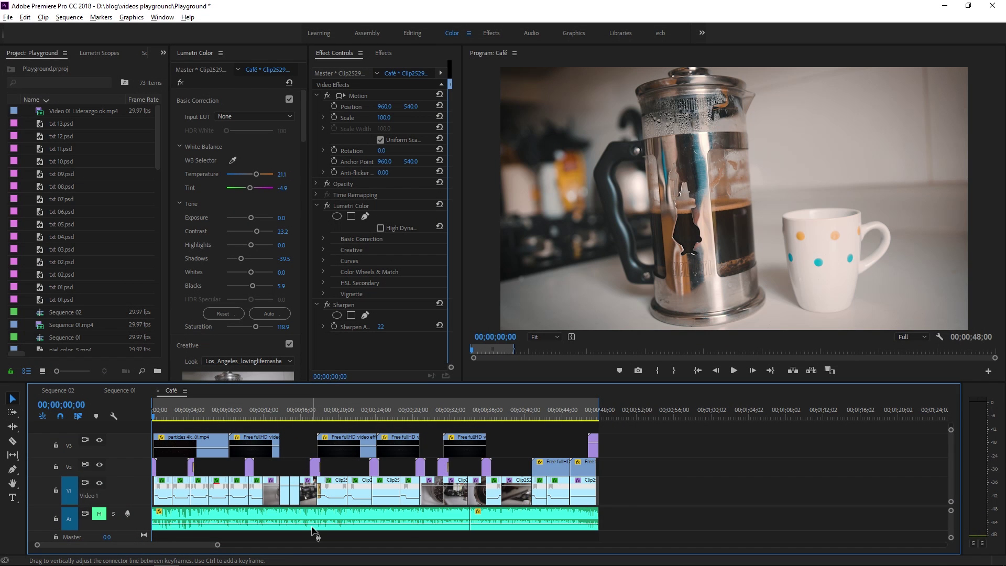
pyautogui.moveTo(312, 532)
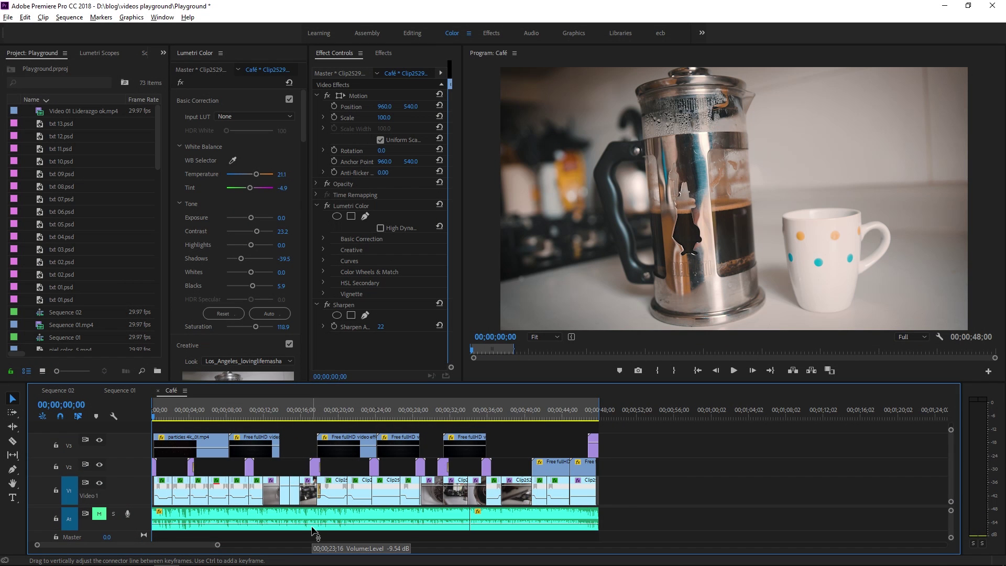
pyautogui.hotkey('ctrl', 'm')
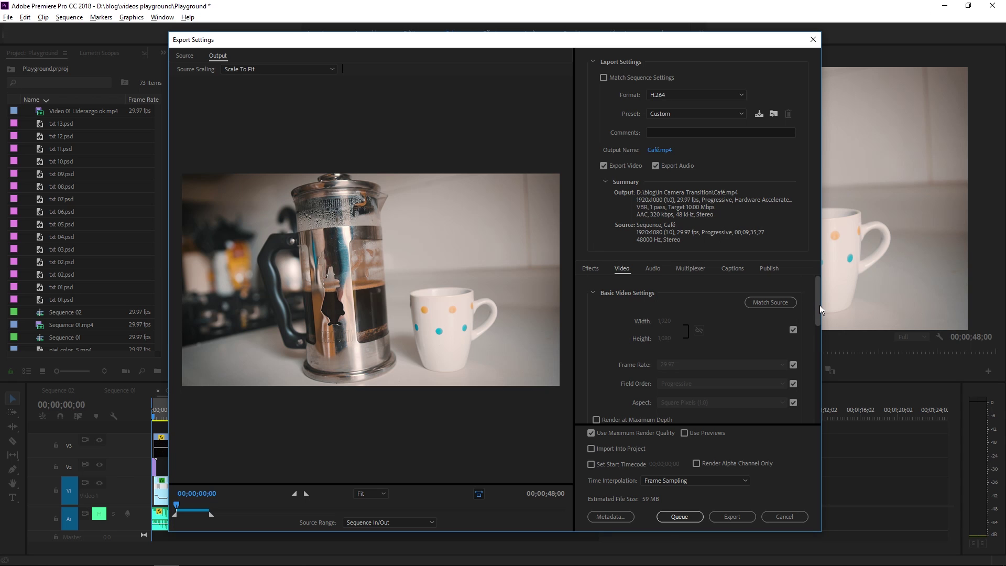
# Switch bitrate encoding to CBR with a 3 Mbps target bitrate
pyautogui.moveTo(820, 305); pyautogui.dragTo(822, 379)
pyautogui.click(697, 365)
pyautogui.click(679, 376)
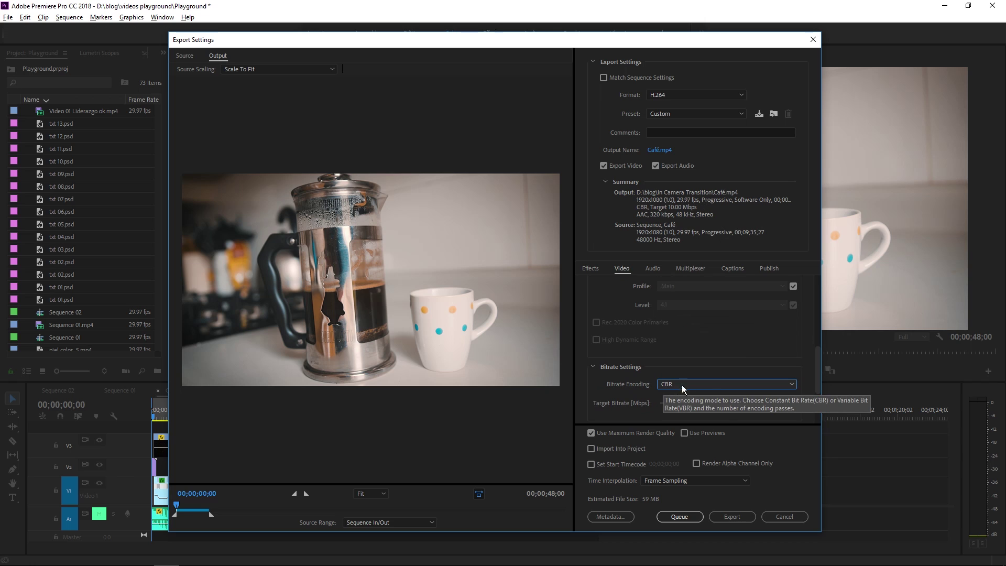
pyautogui.write('3')
pyautogui.press('Return')
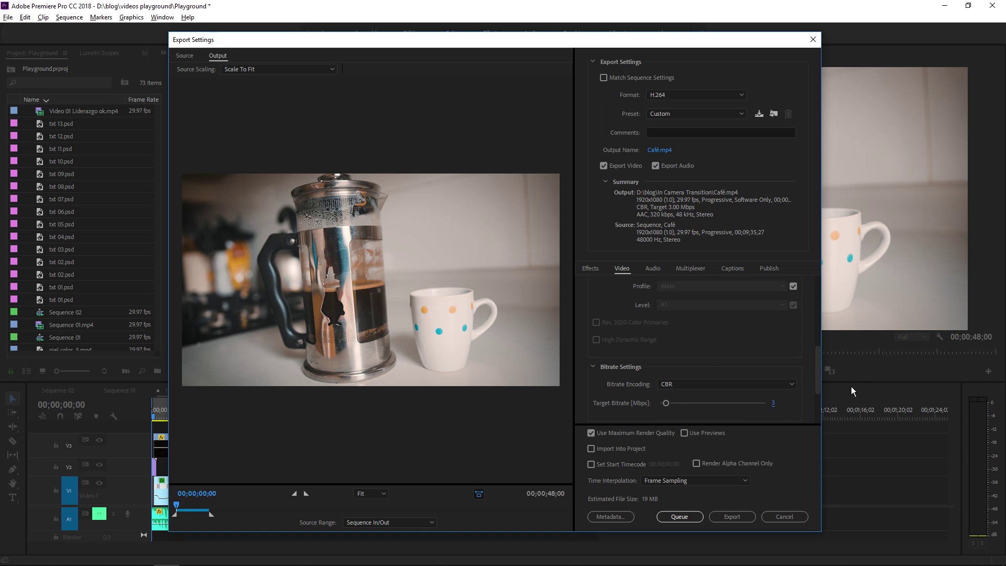
# Turn off Use Maximum Render Quality and look over the Audio and Effects settings
pyautogui.scroll(3, 820, 357)
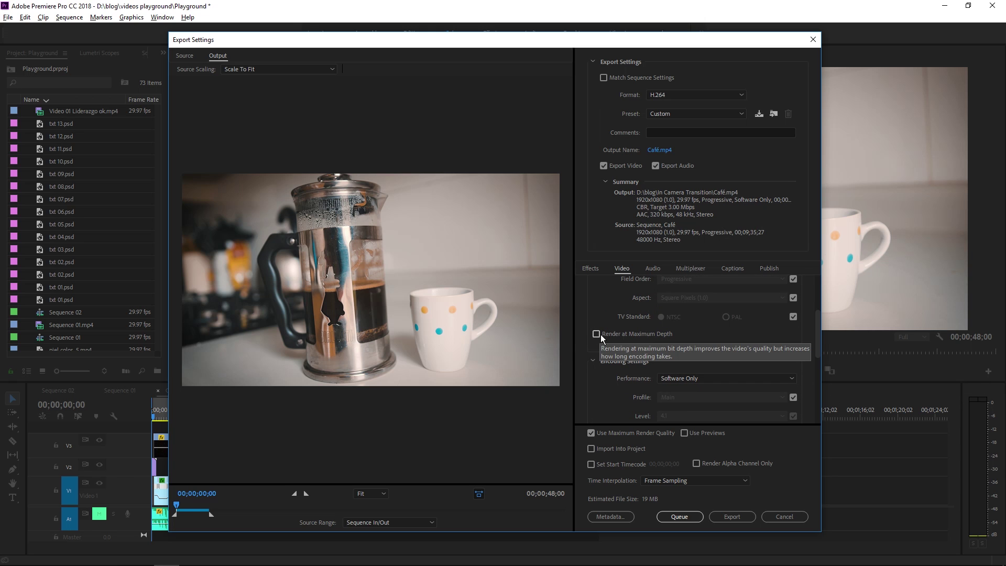
pyautogui.click(592, 434)
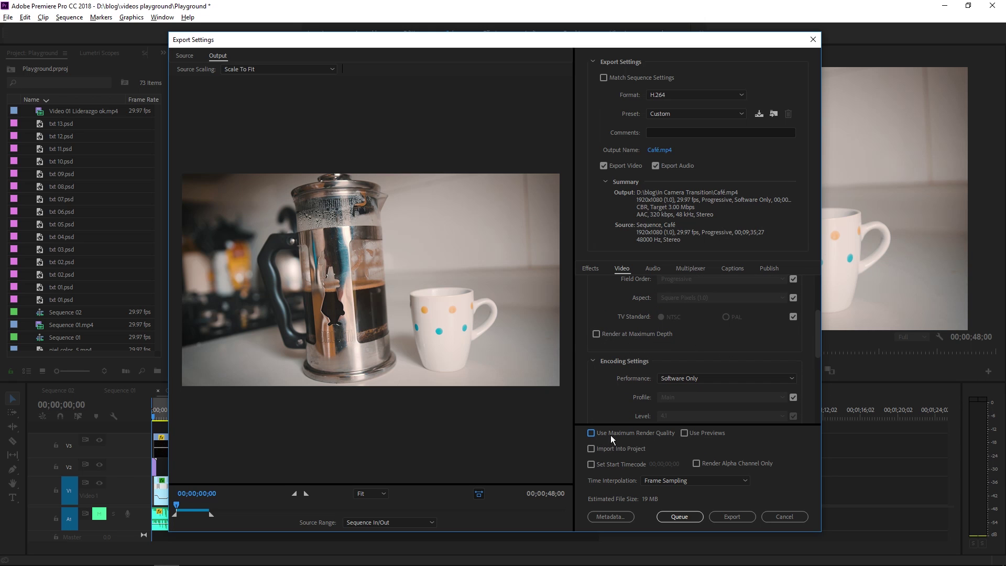
pyautogui.click(659, 269)
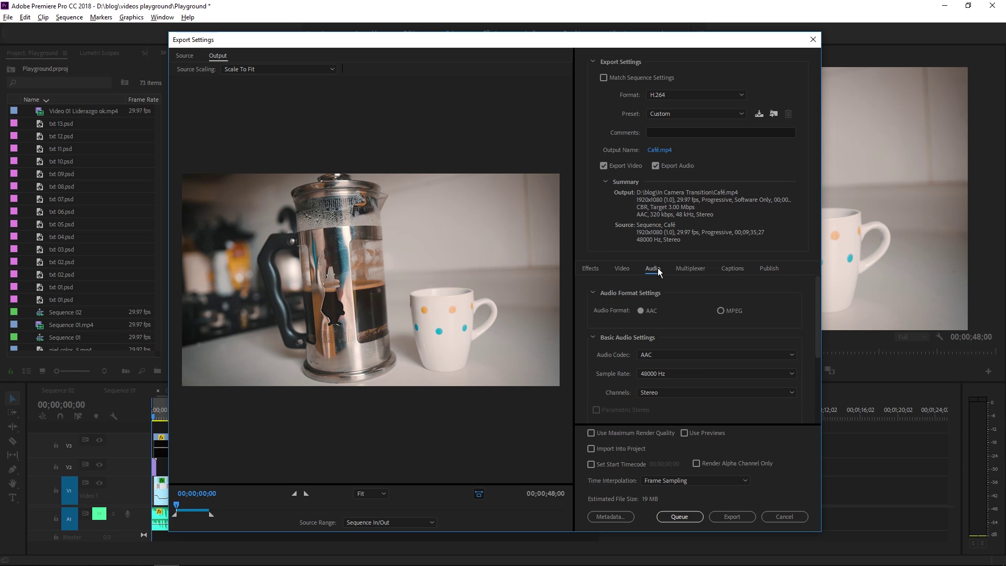
pyautogui.click(597, 273)
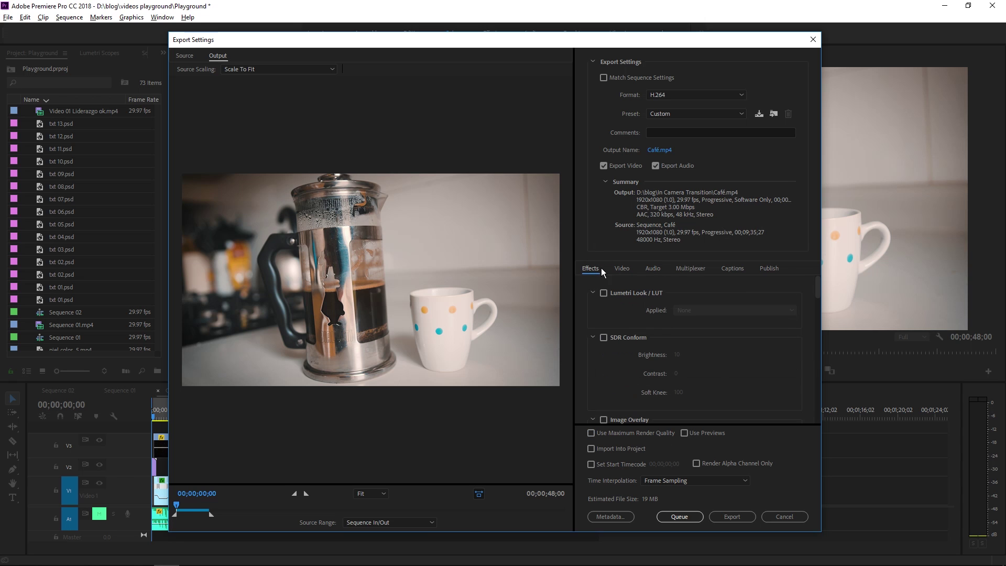
# Enable Timecode Overlay, drag its offset to 700, 100 in the lower right, and preview near the end
pyautogui.scroll(-3, 811, 321)
pyautogui.scroll(-3, 814, 325)
pyautogui.scroll(-3, 812, 338)
pyautogui.scroll(-3, 809, 356)
pyautogui.scroll(-2, 809, 360)
pyautogui.scroll(-2, 810, 351)
pyautogui.click(604, 346)
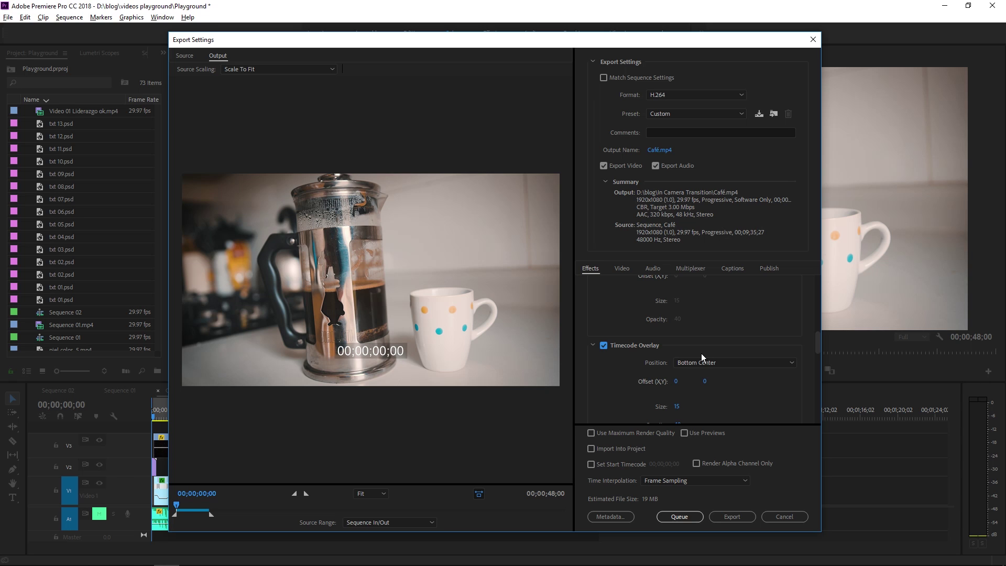
pyautogui.scroll(-2, 701, 353)
pyautogui.moveTo(675, 334)
pyautogui.mouseDown()
pyautogui.moveTo(697, 335)
pyautogui.moveTo(470, 369)
pyautogui.mouseUp()
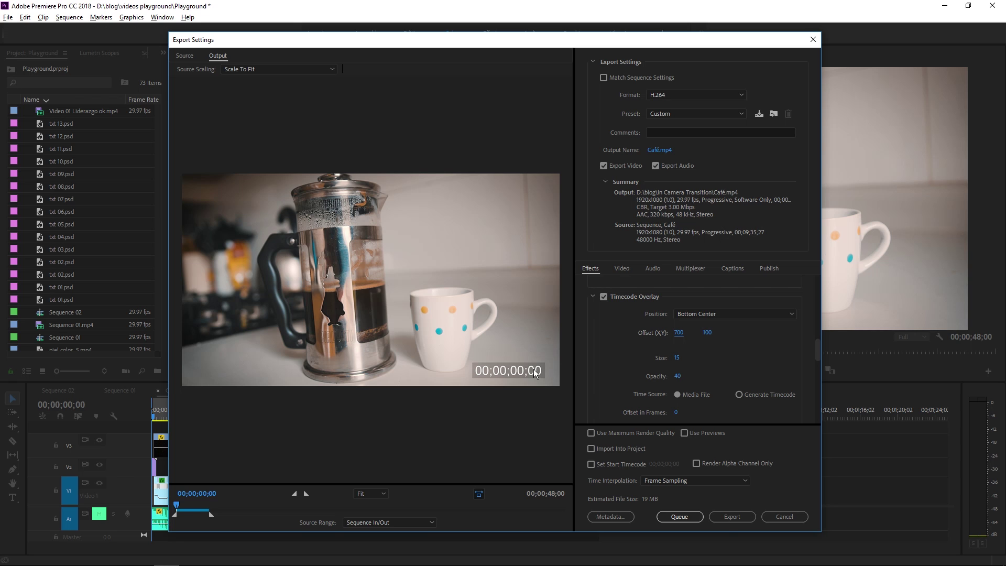
pyautogui.click(208, 506)
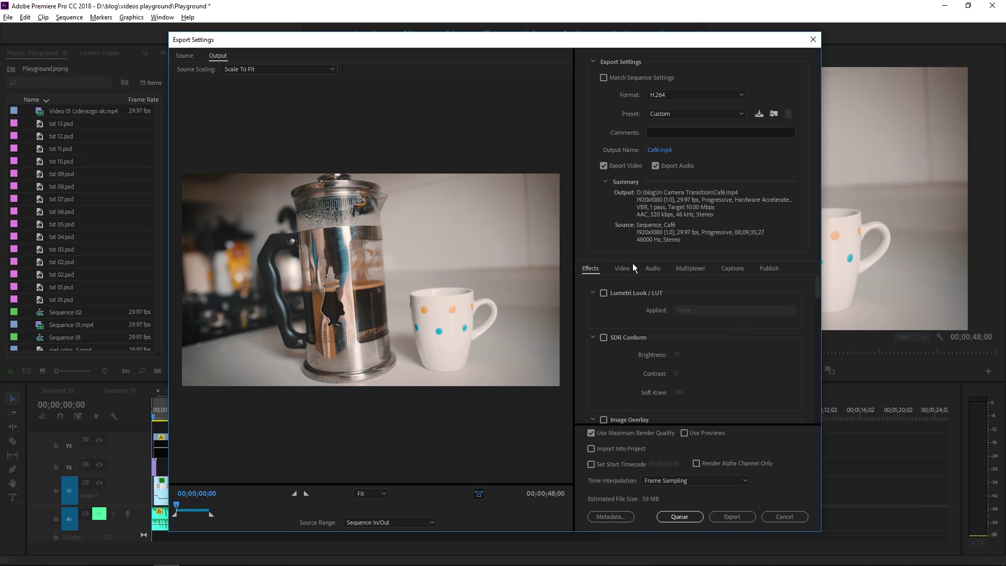
# Choose the Youtube 1080p 20 a 40mbps preset and set the target bitrate to 50 Mbps
pyautogui.click(622, 268)
pyautogui.click(692, 114)
pyautogui.click(664, 172)
pyautogui.scroll(-5, 799, 302)
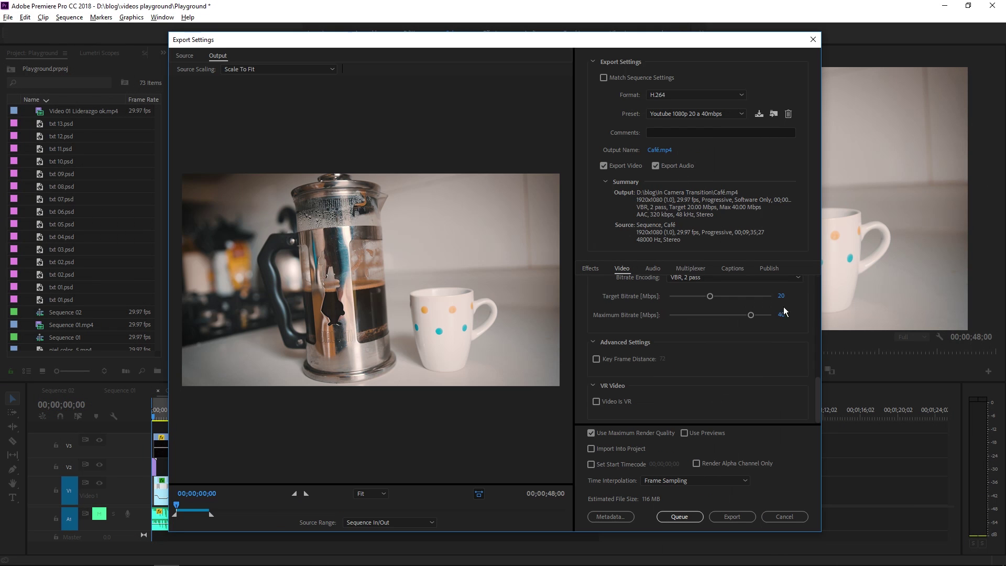
pyautogui.click(782, 297)
pyautogui.write('50')
pyautogui.press('Return')
# Check the Publish options, toggling Facebook publishing on and back off
pyautogui.scroll(1, 779, 347)
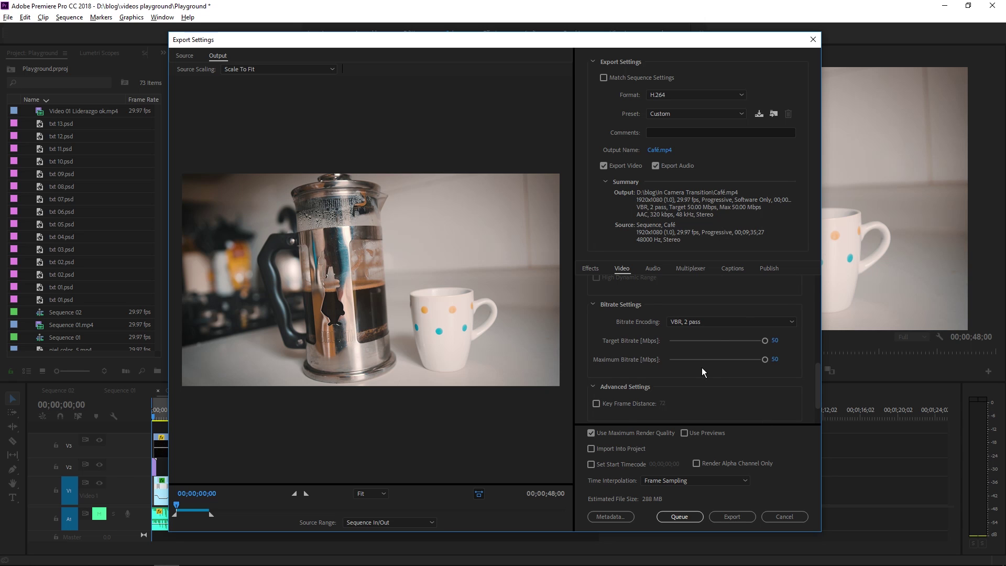
pyautogui.click(770, 266)
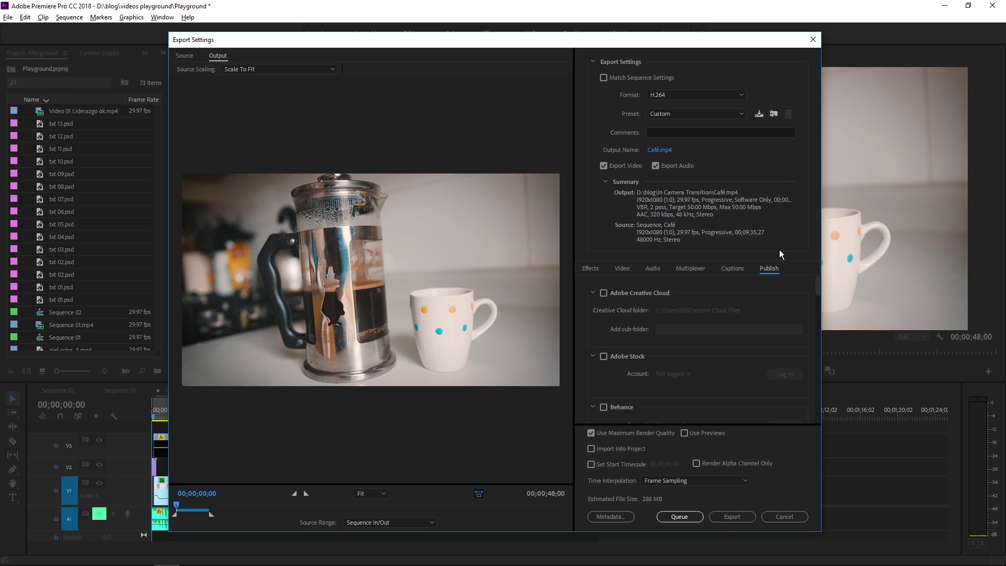
pyautogui.moveTo(818, 290); pyautogui.dragTo(631, 319)
pyautogui.click(604, 317)
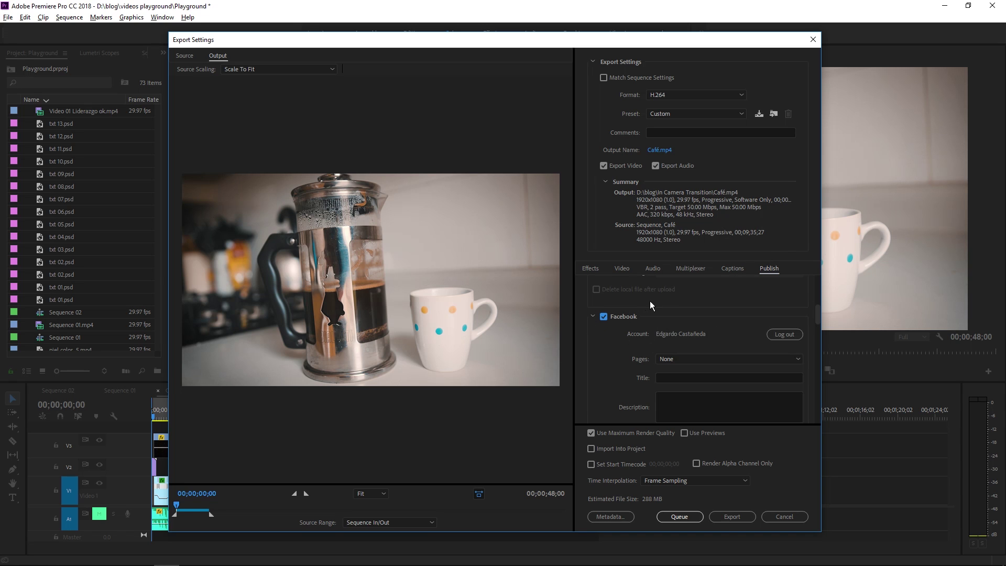
pyautogui.click(608, 317)
pyautogui.scroll(-5, 618, 387)
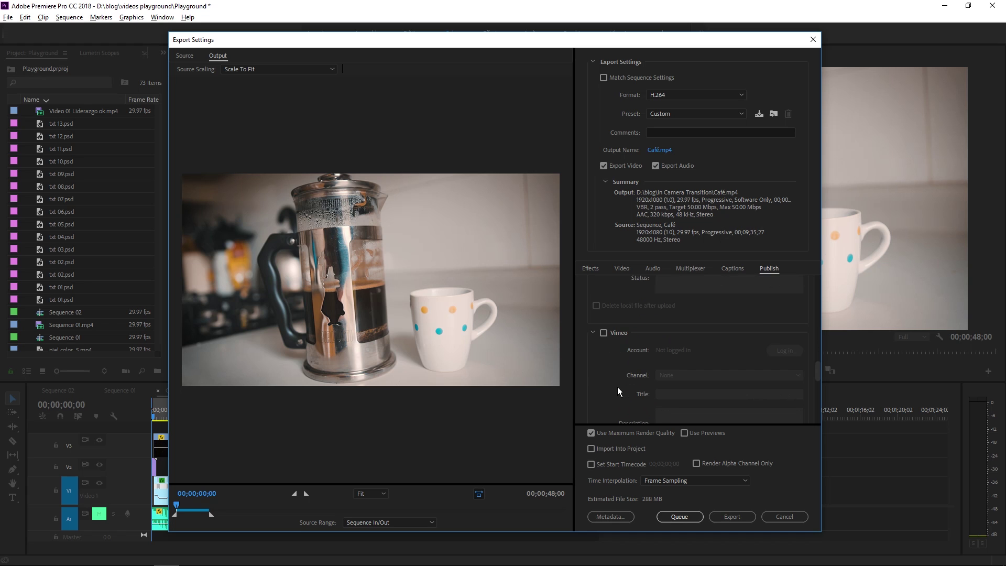
pyautogui.scroll(-3, 619, 389)
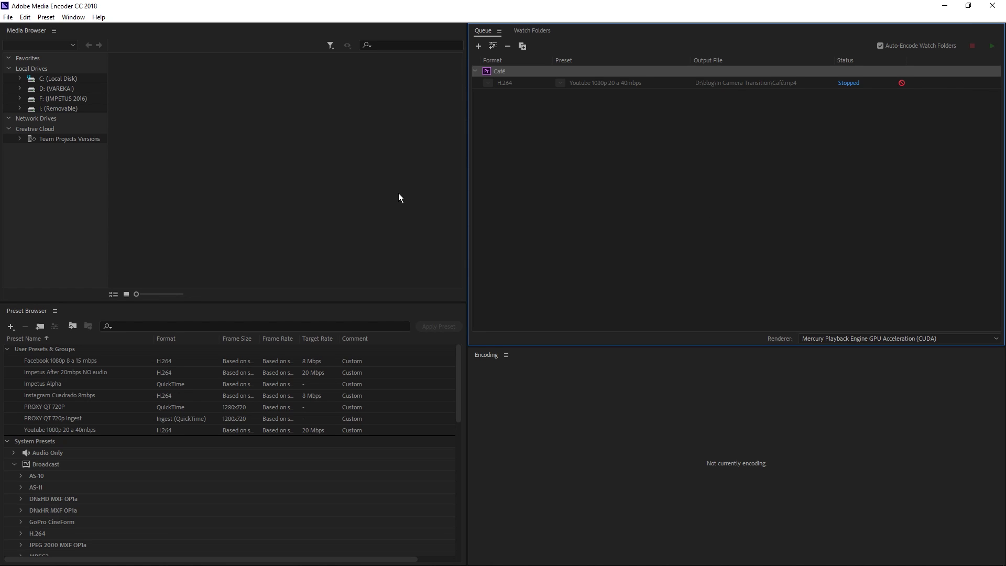
# Open Edit > Preferences, toggle preview while encoding, and move the dialog aside
pyautogui.click(8, 17)
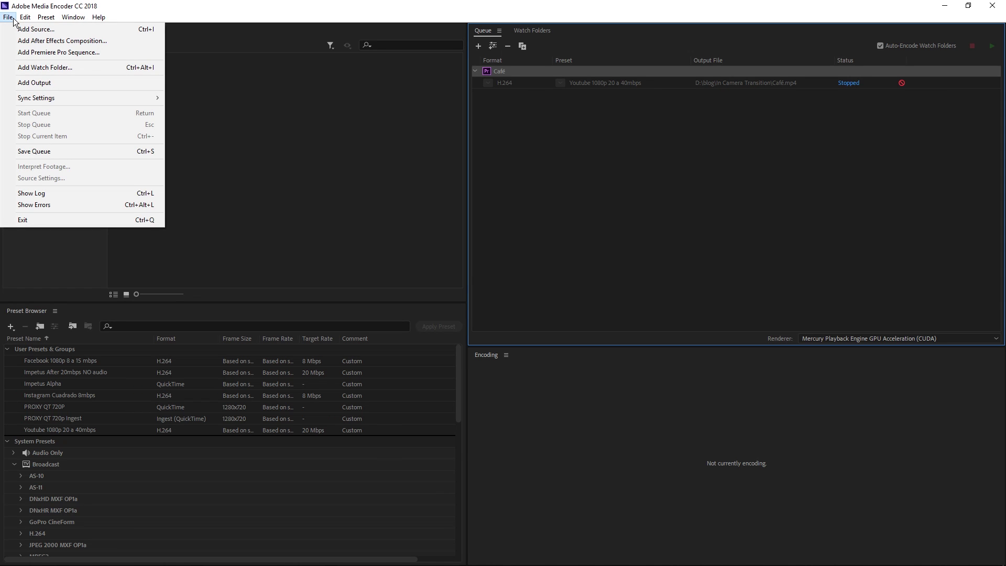
pyautogui.click(84, 190)
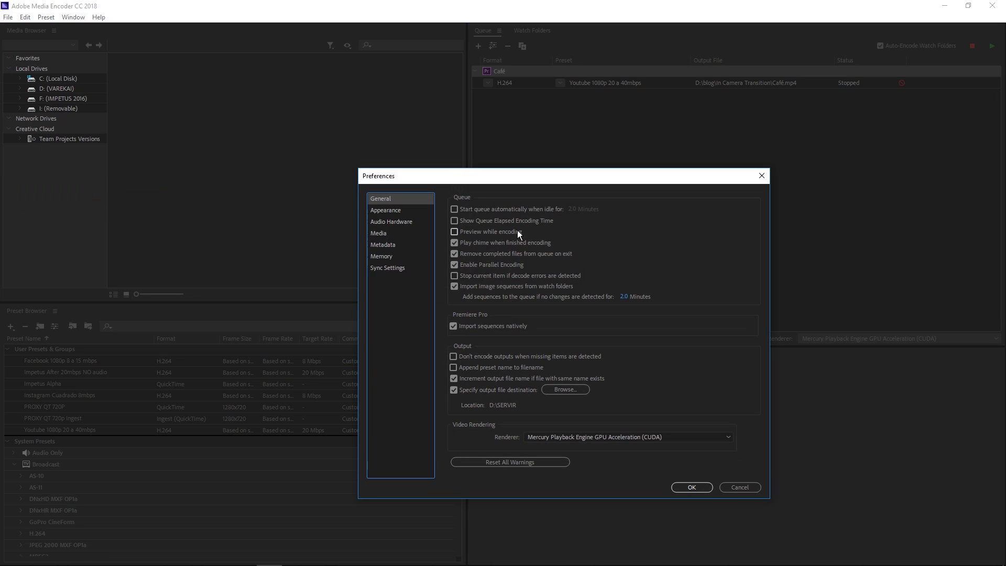
pyautogui.doubleClick(455, 231)
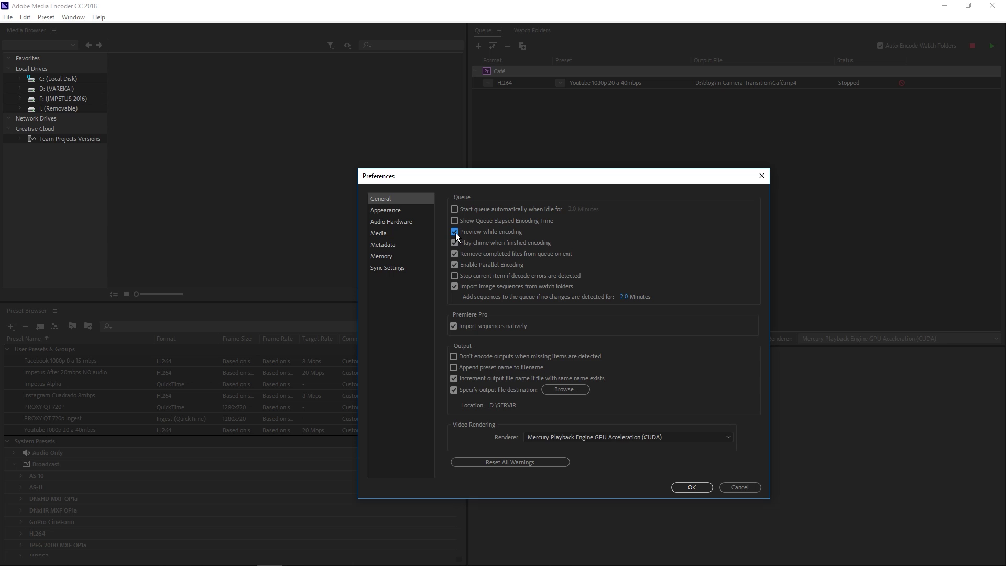
pyautogui.moveTo(526, 176); pyautogui.dragTo(250, 161)
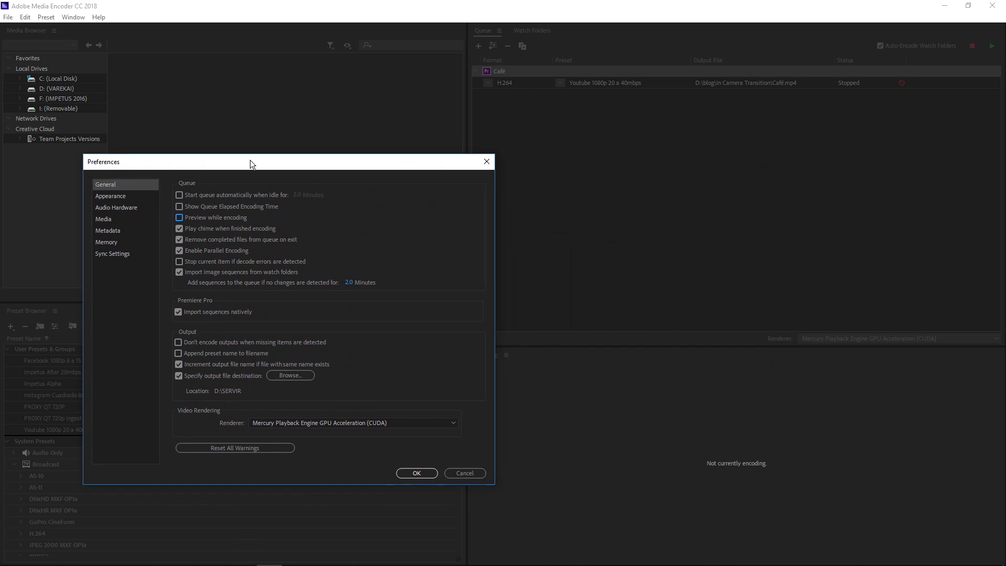